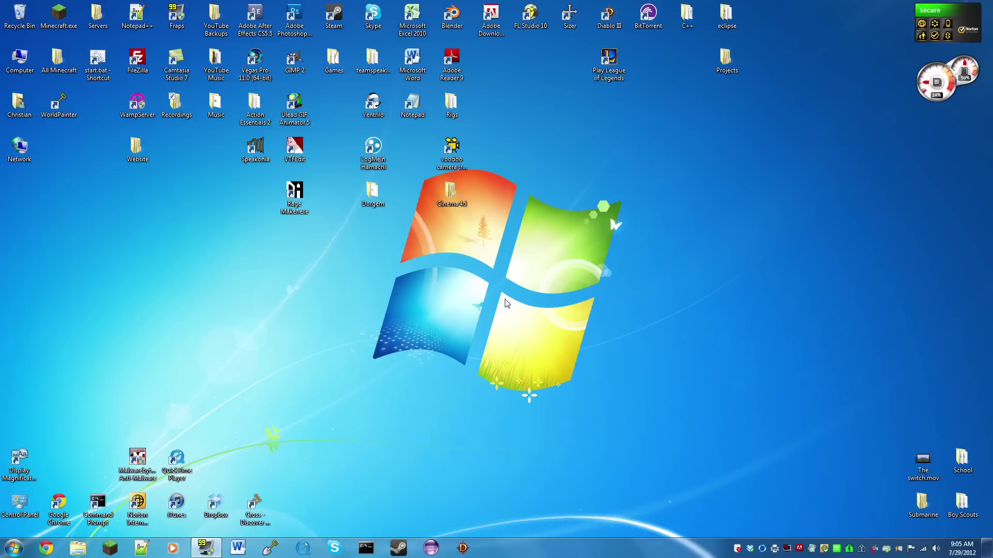
Search %appdata% and open the .minecraft folder inside AppData\Roaming.
left_click(14, 548)
type("%")
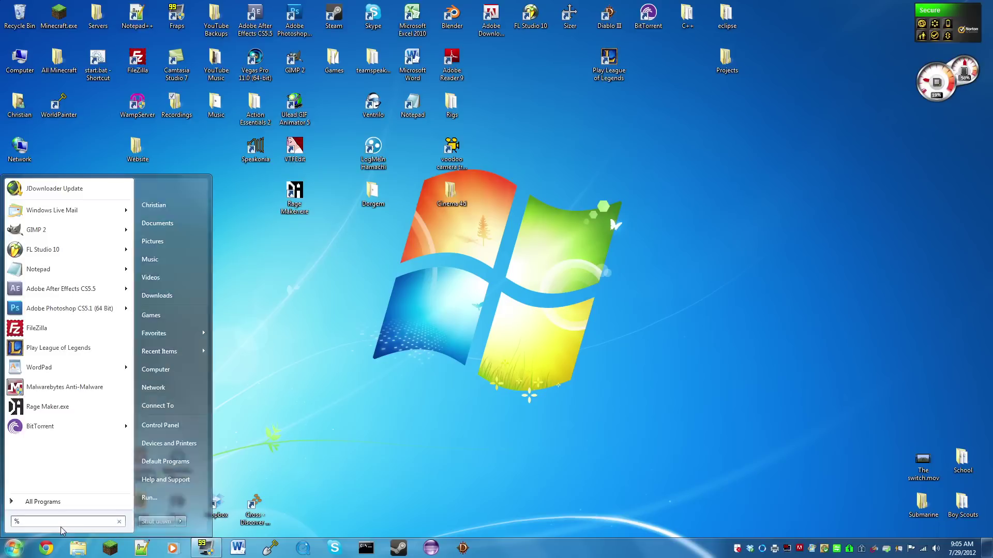
type("appdata%")
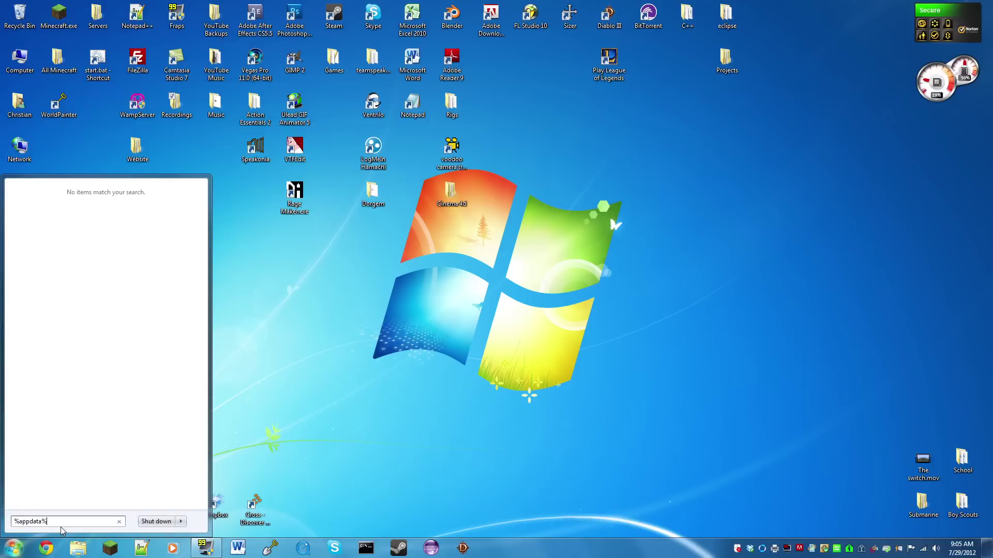
left_click(67, 201)
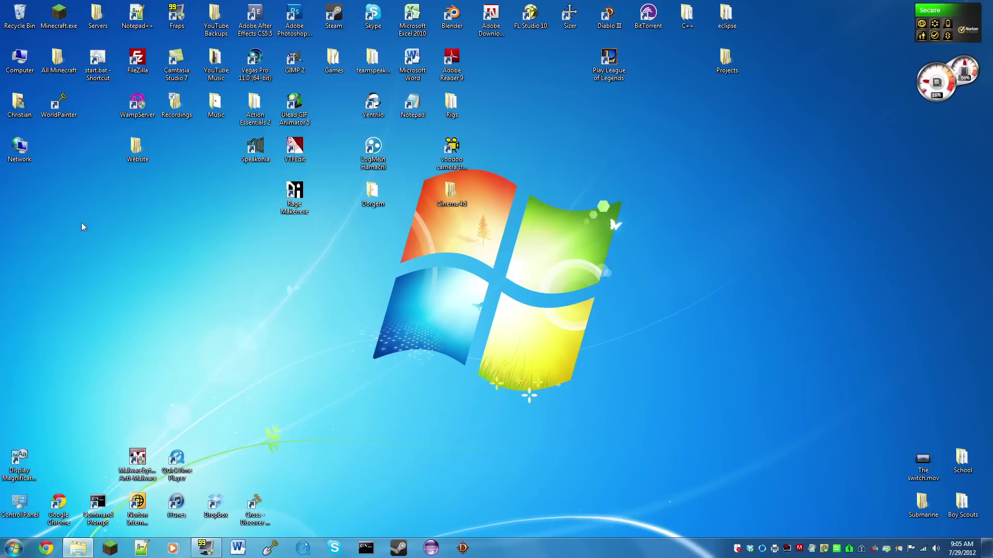
left_click_drag(501, 125, 481, 109)
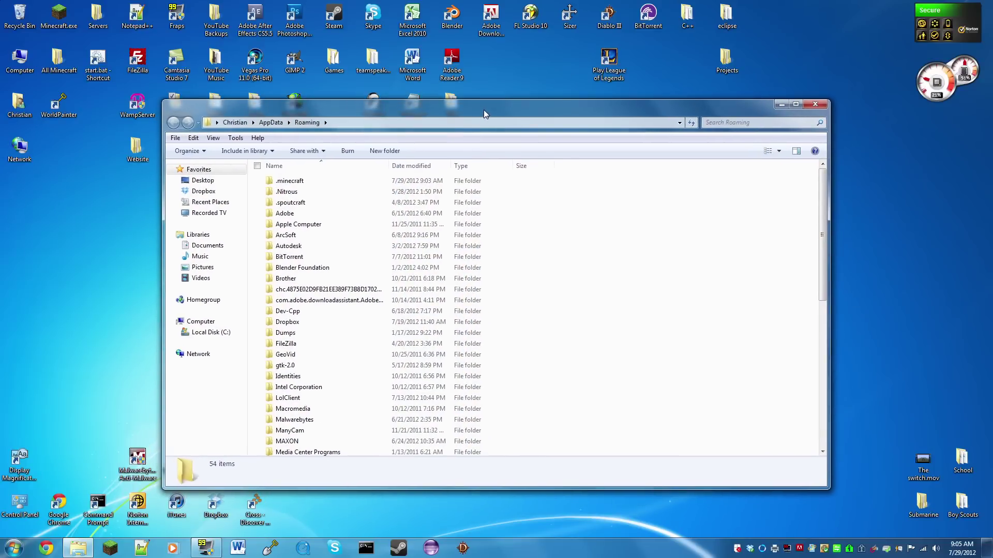
double_click(299, 182)
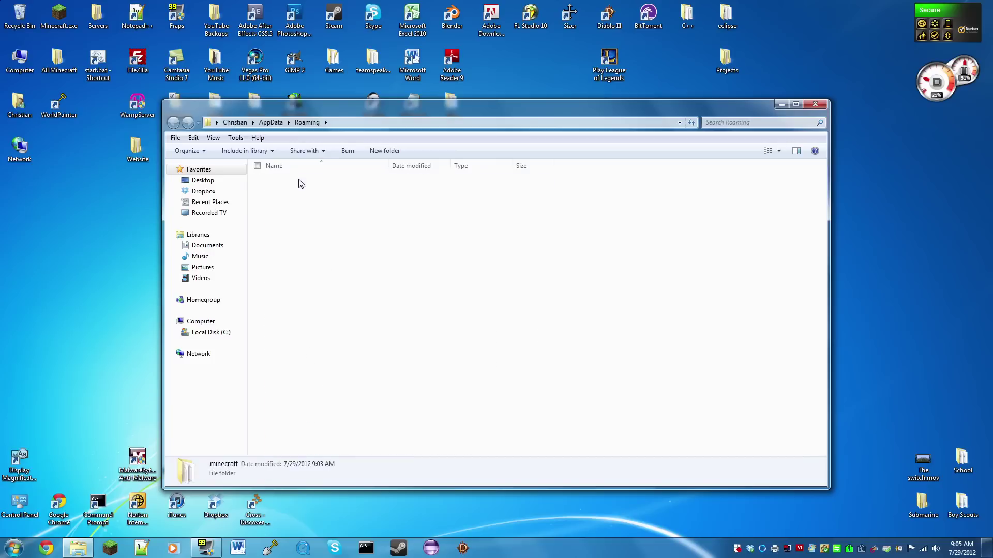
left_click_drag(354, 110, 366, 80)
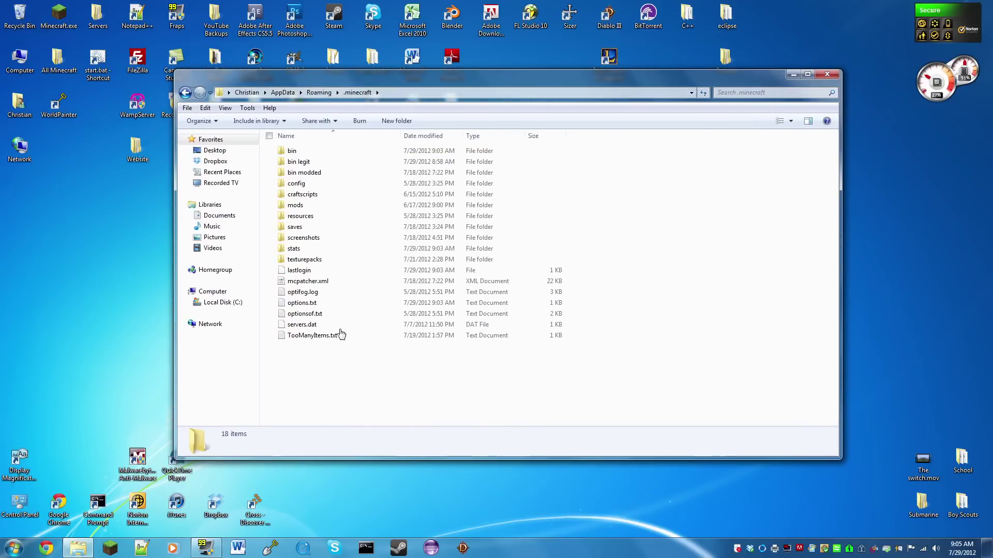
left_click_drag(355, 363, 458, 377)
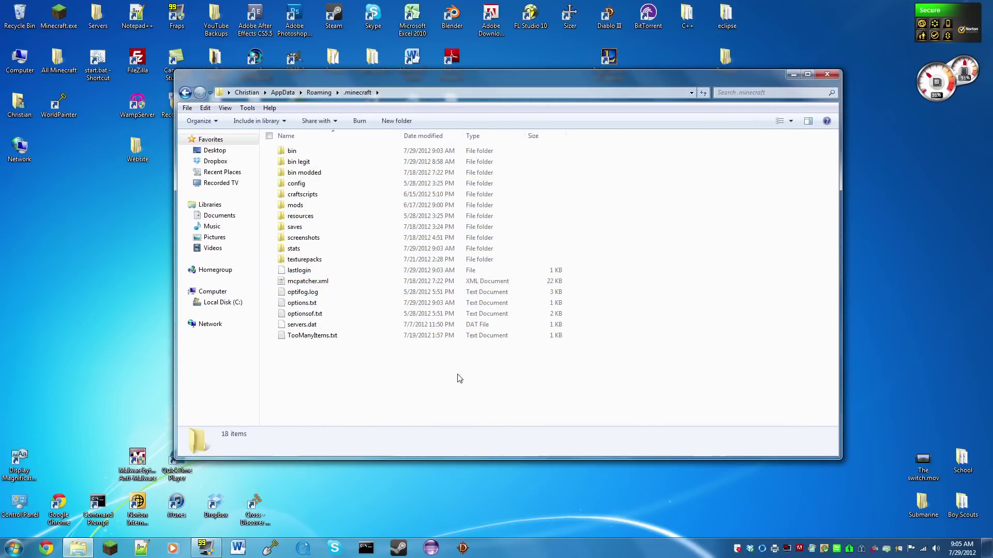
Copy minecraft.jar from the .minecraft bin folder.
double_click(291, 151)
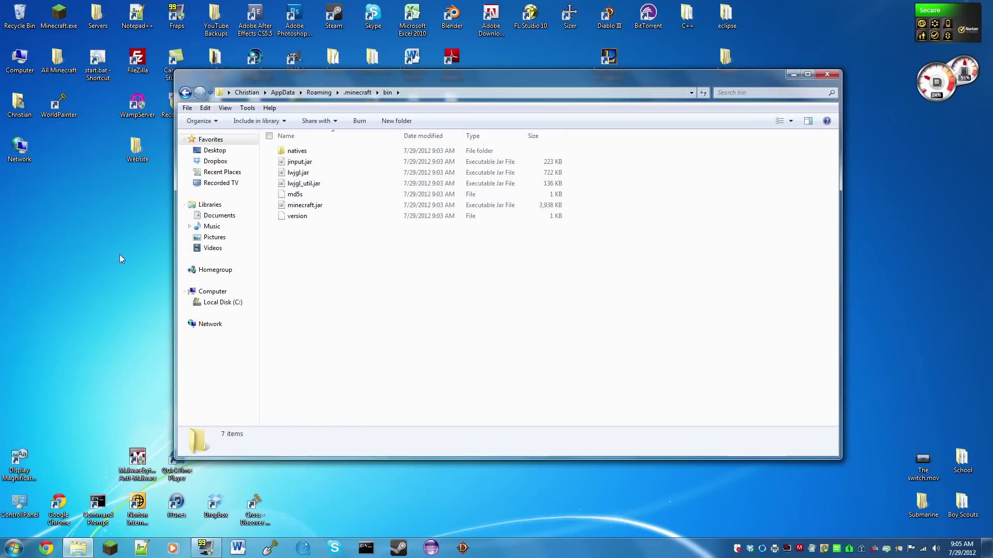
right_click(304, 206)
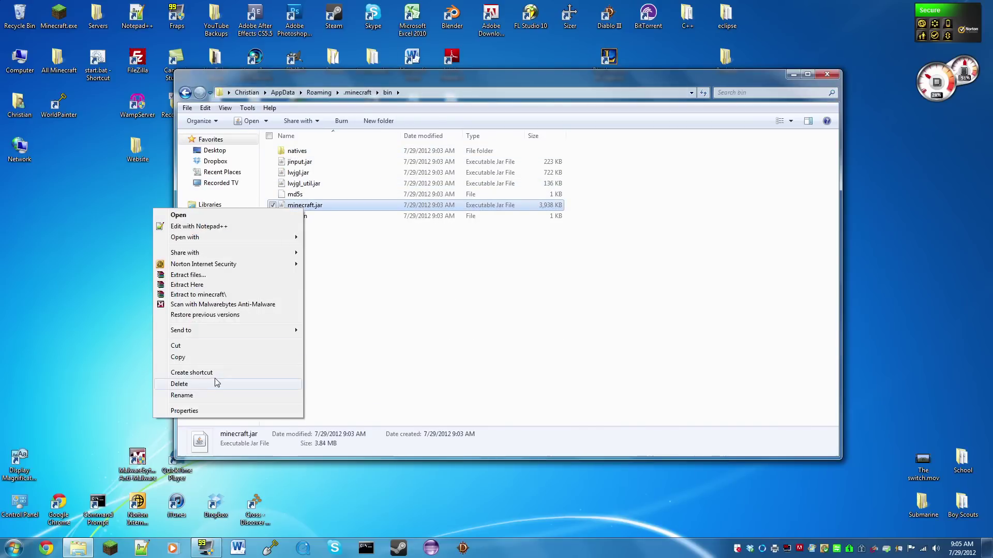
left_click(70, 240)
Create a new desktop folder named 'Texture Pack'.
right_click(73, 231)
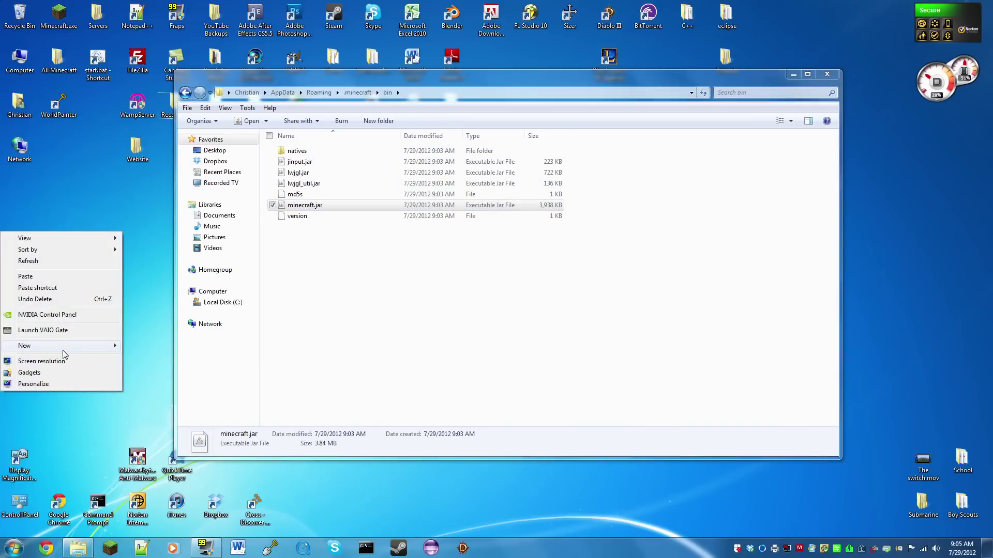
mouse_move(62, 346)
left_click(159, 350)
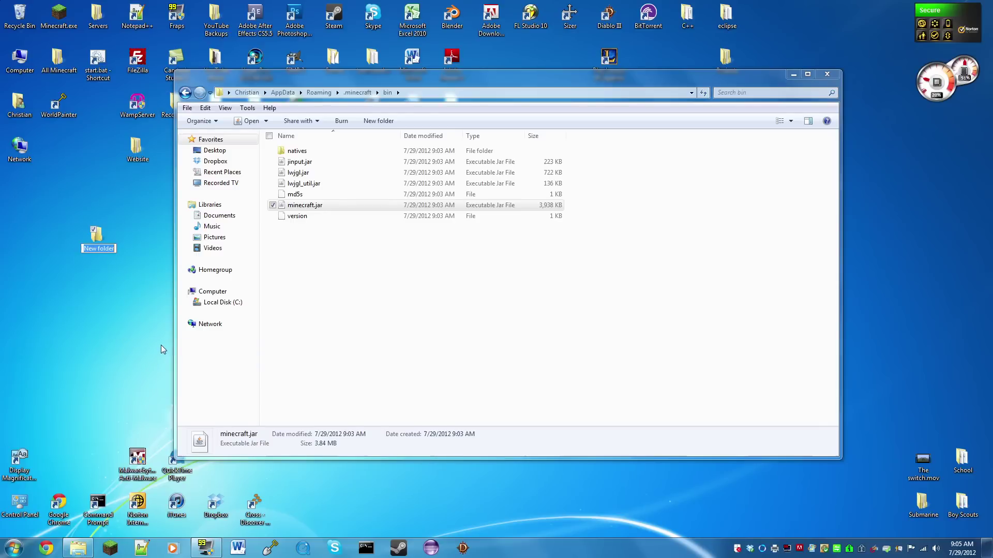
type("Texture Pack")
key("Return")
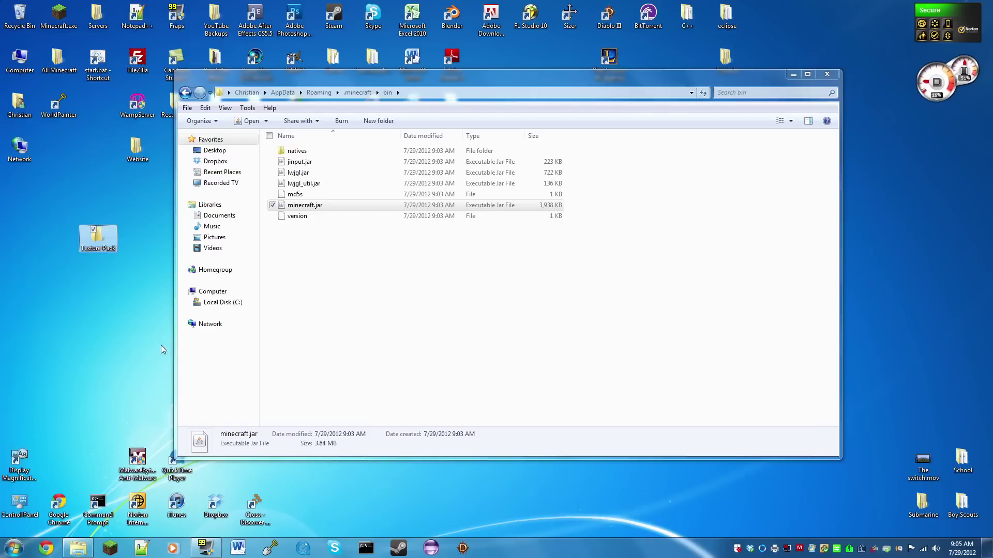
Paste minecraft.jar into the Texture Pack folder and close the bin window.
double_click(90, 250)
right_click(406, 257)
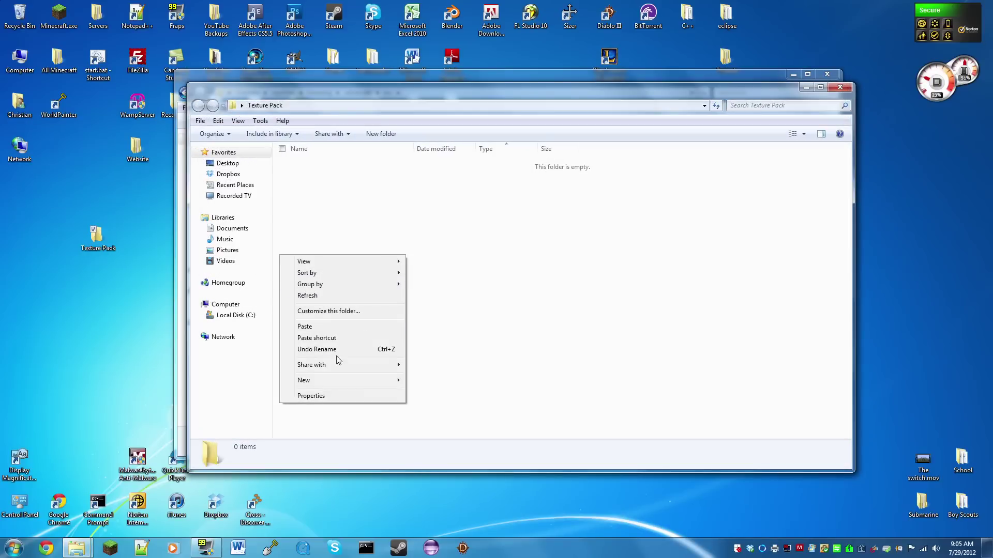
left_click(331, 326)
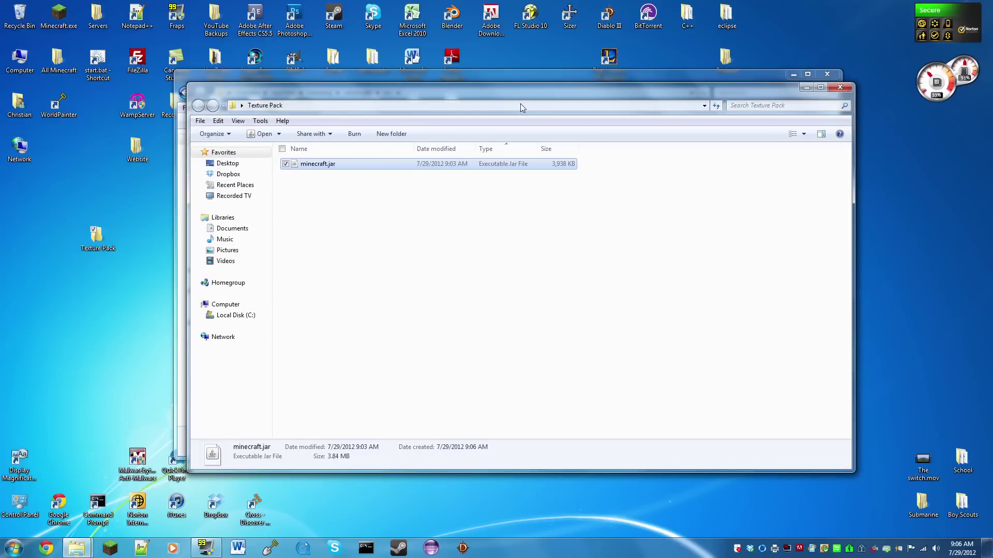
left_click_drag(522, 107, 484, 313)
left_click(467, 103)
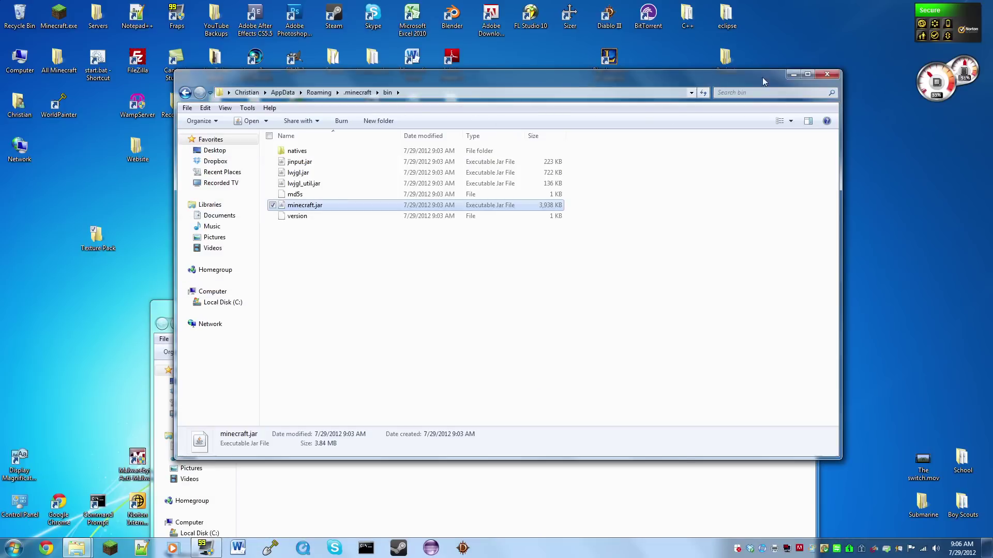
left_click(827, 74)
Open the copied minecraft.jar with WinRAR archiver.
left_click_drag(425, 302, 455, 105)
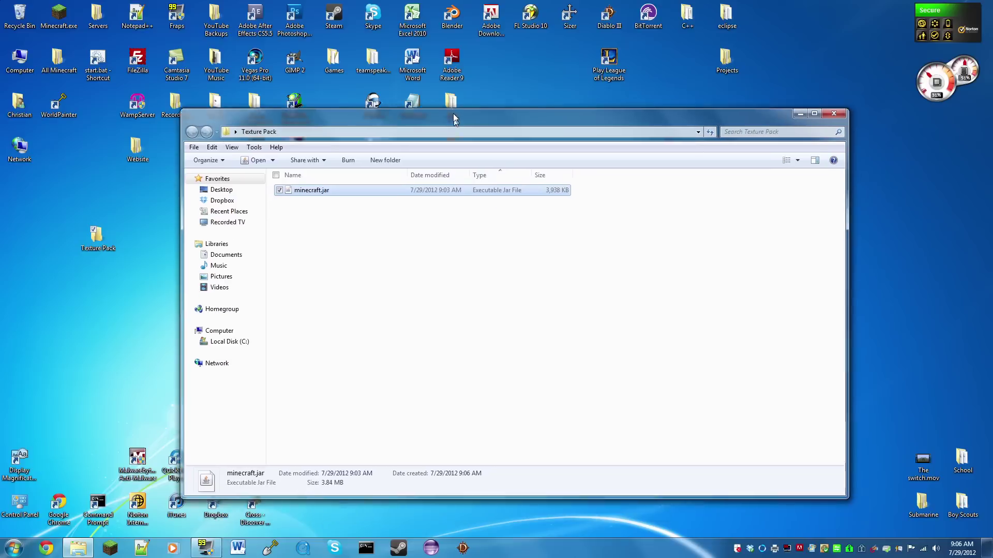
right_click(299, 188)
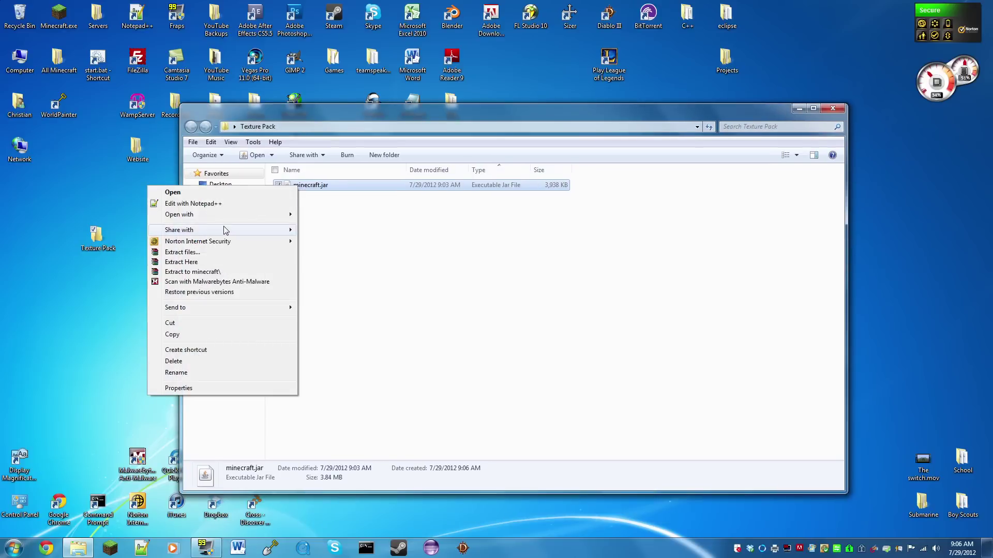
mouse_move(198, 220)
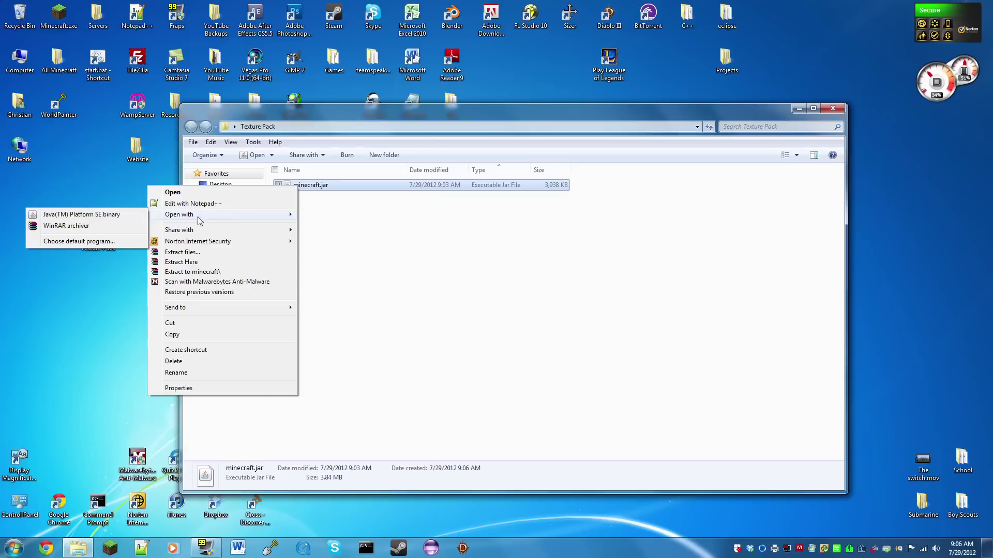
left_click(120, 228)
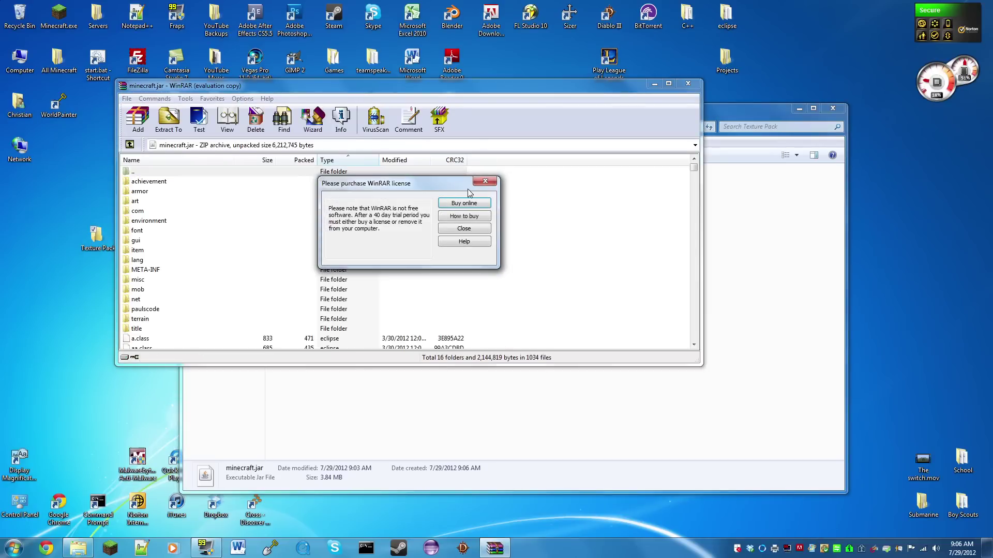
Delete all 1029 root .class files, a.class through zz.class, from minecraft.jar.
left_click(448, 229)
scroll(528, 208, "down", 4)
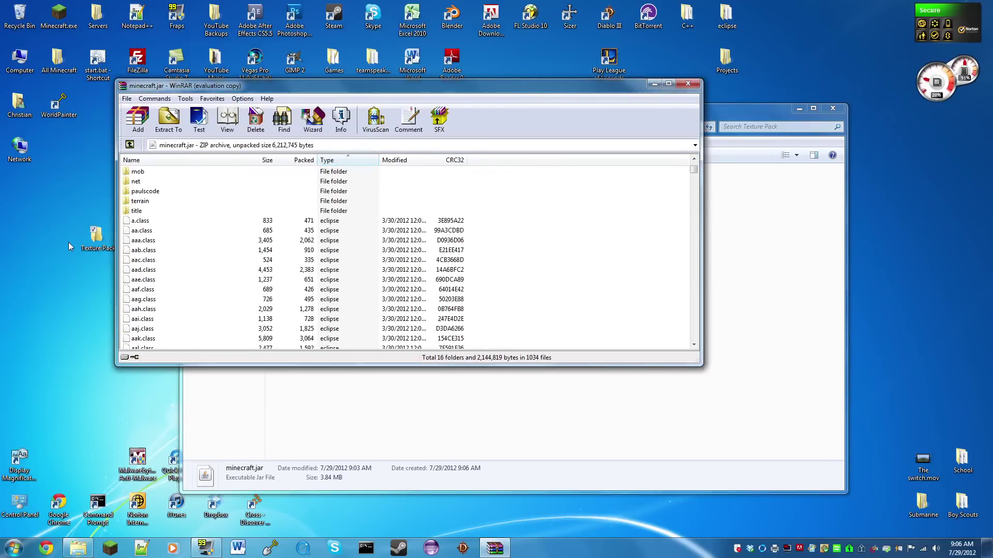
left_click(132, 221)
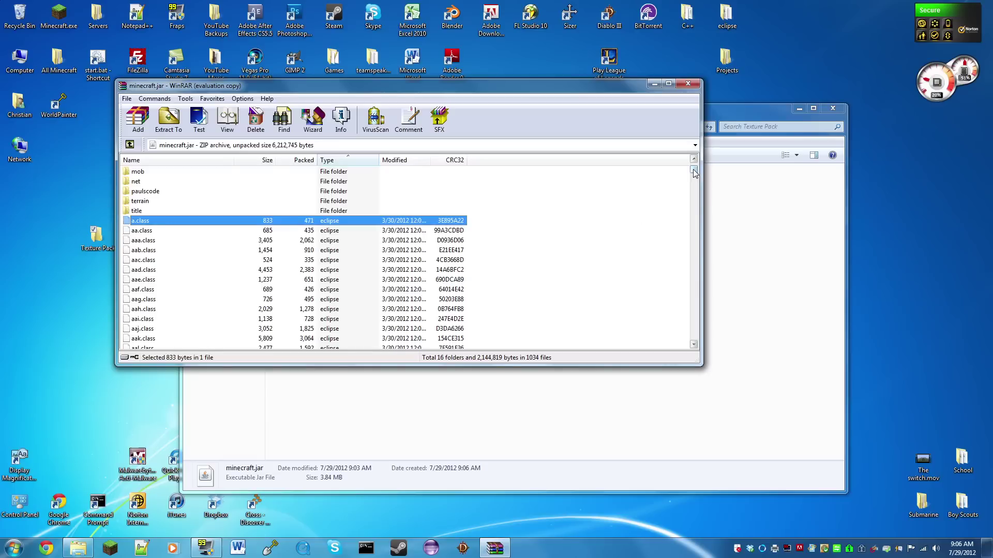
left_click_drag(693, 170, 692, 237)
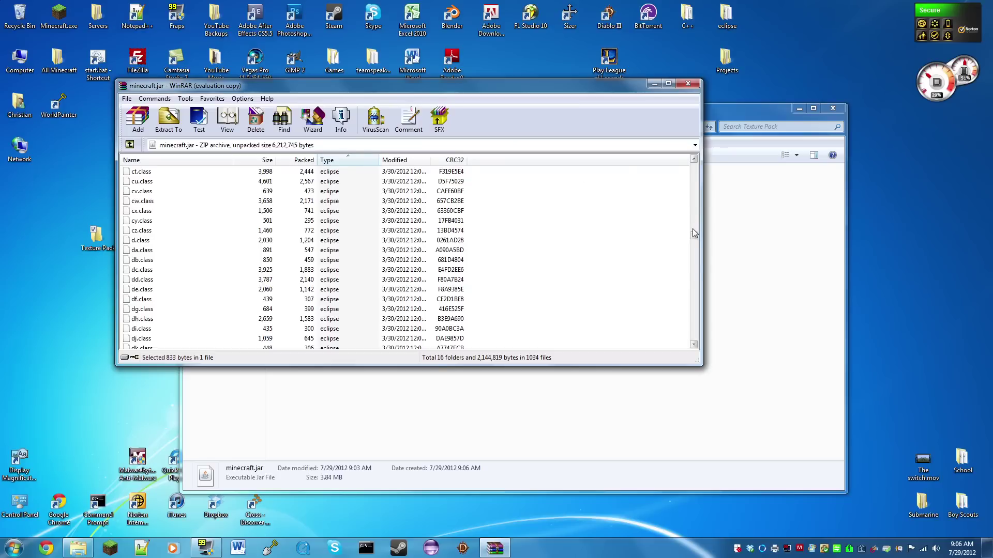
left_click_drag(697, 234, 697, 337)
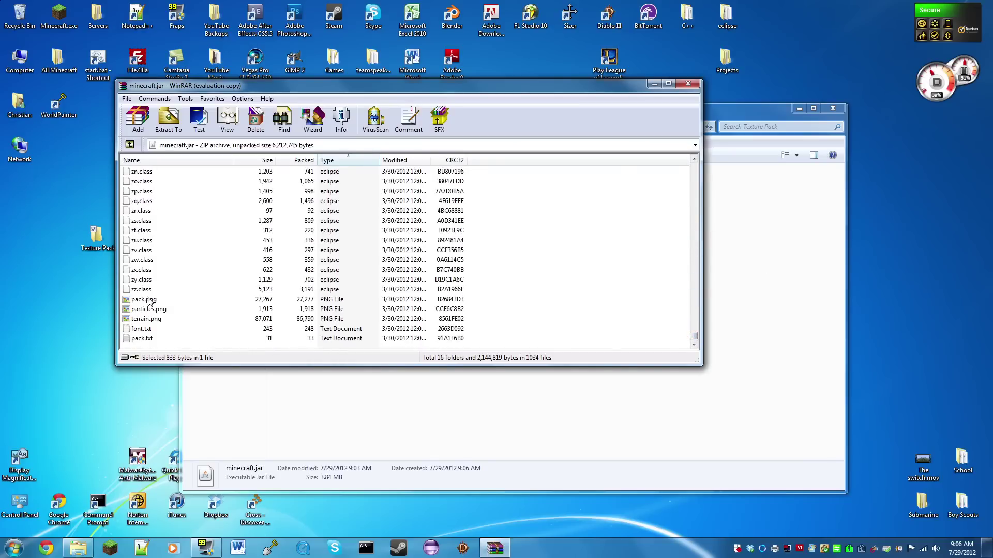
left_click(133, 290, "shift")
key("Delete")
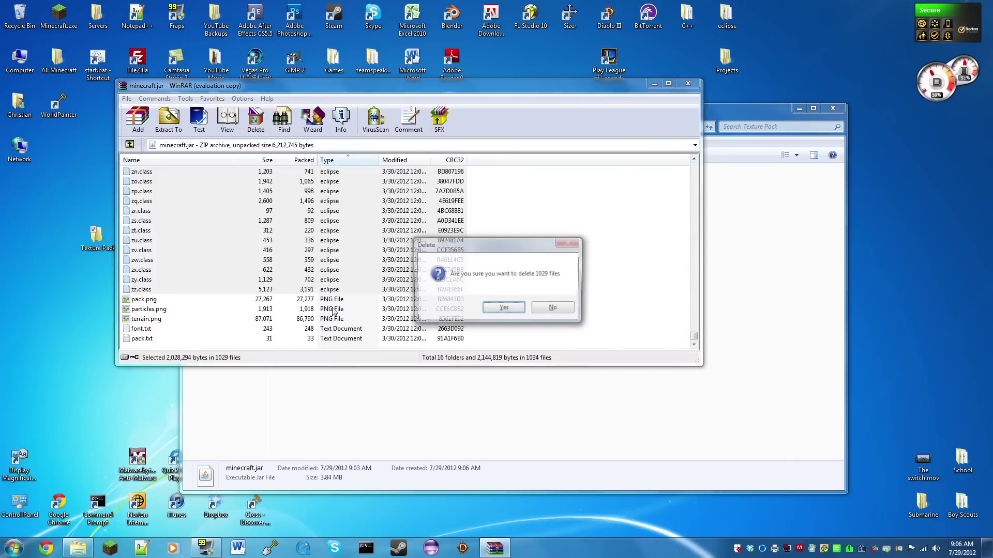
left_click(518, 308)
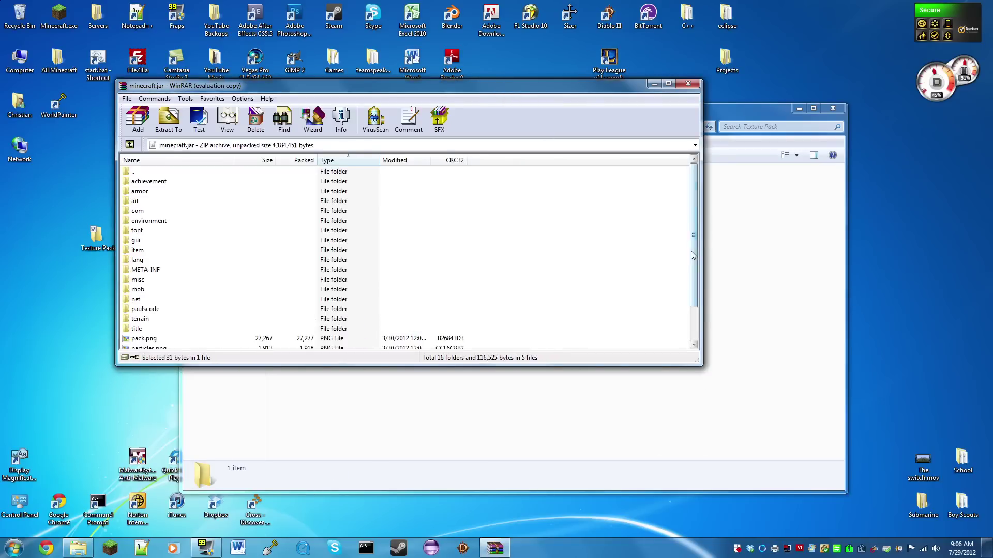
Select font.txt in the archive and request its deletion.
scroll(717, 310, "down", 2)
left_click(532, 322)
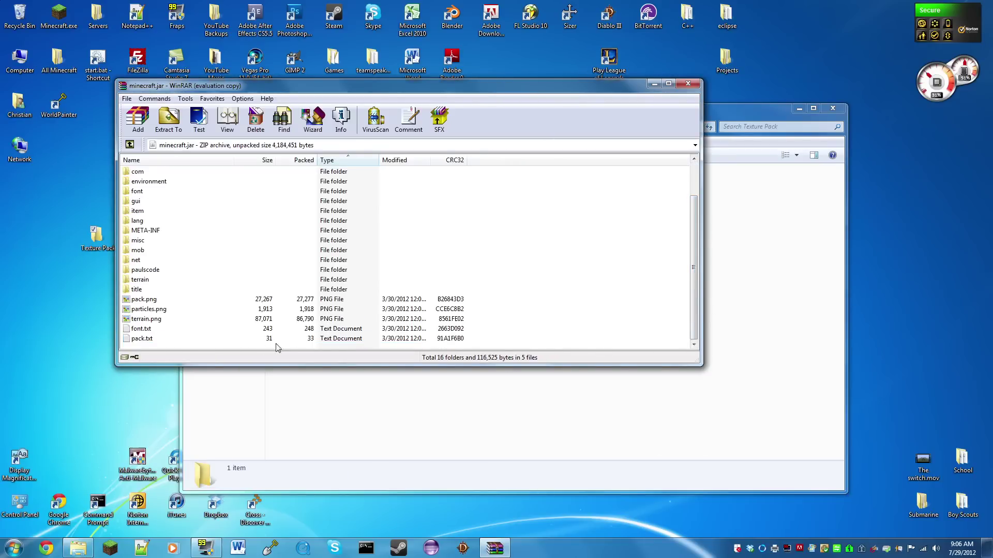
left_click(150, 329)
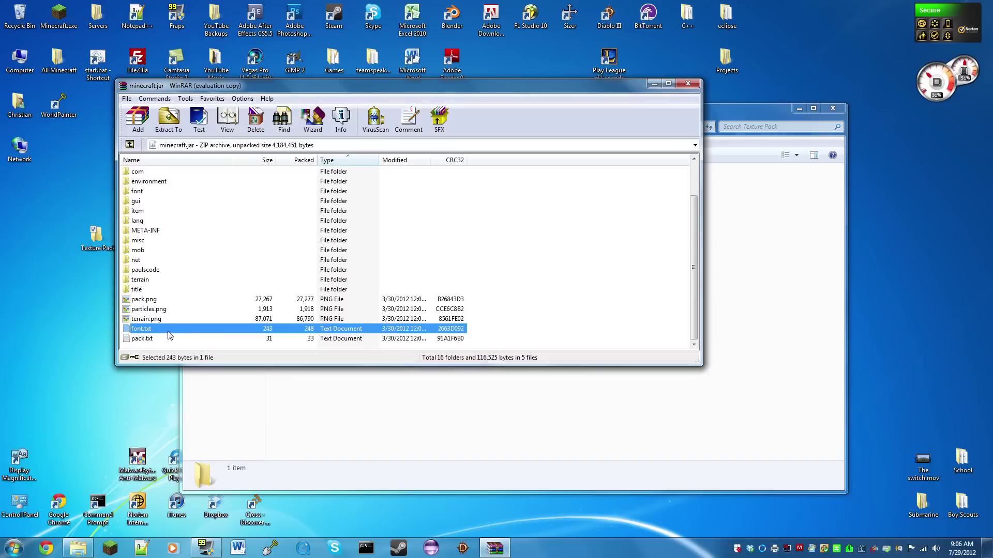
key("Delete")
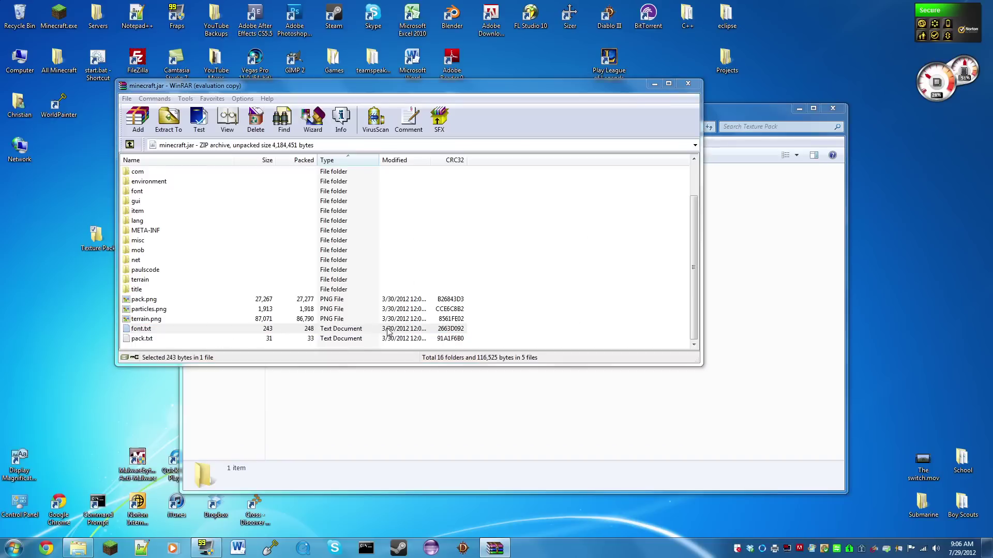
Confirm removing font.txt, then delete the META-INF, lang, com, paulscode and net folders.
left_click(517, 314)
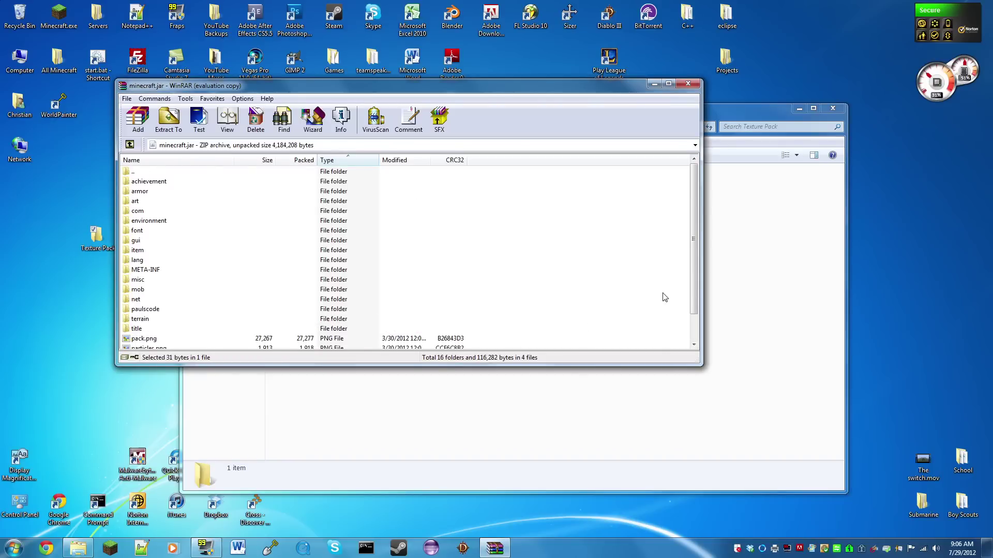
left_click(138, 270)
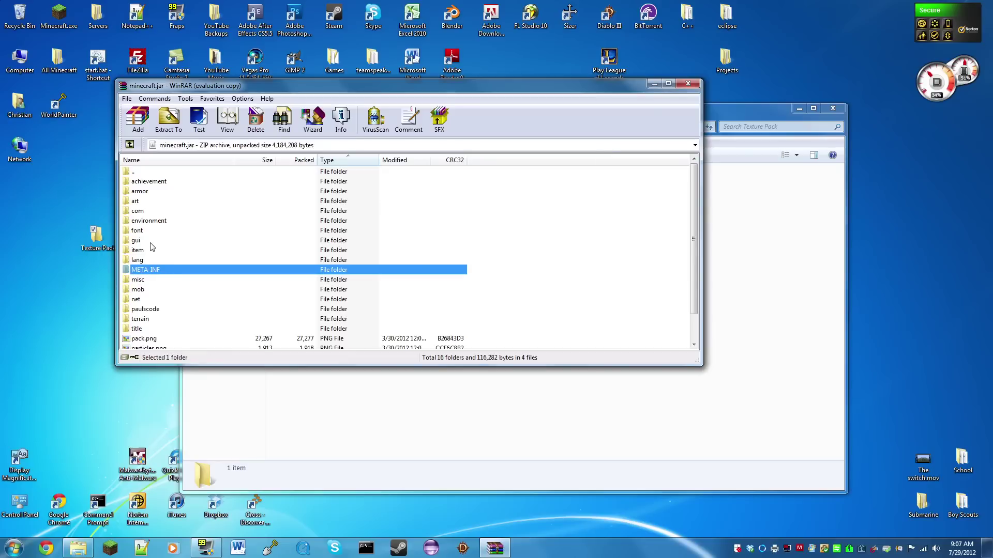
left_click(138, 260, "ctrl")
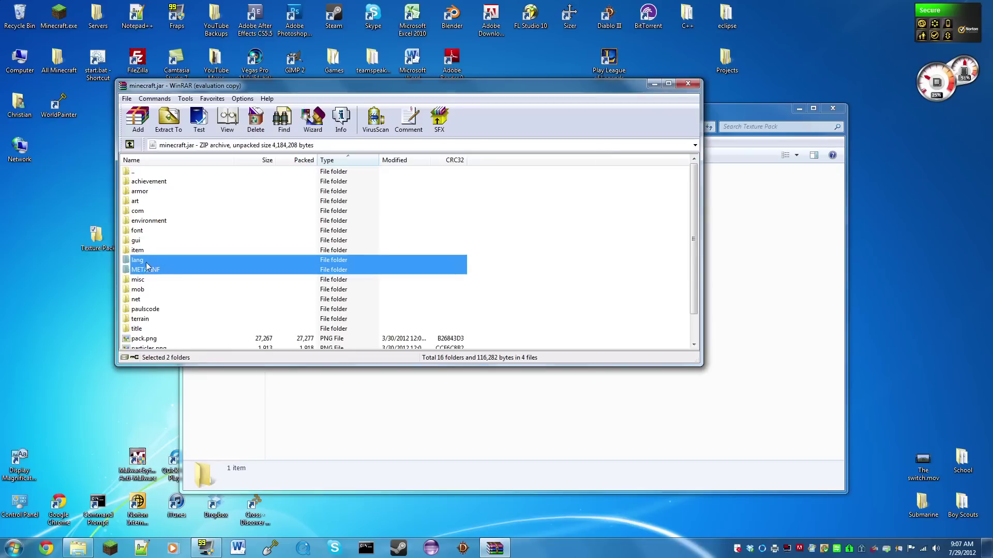
left_click(144, 213, "ctrl")
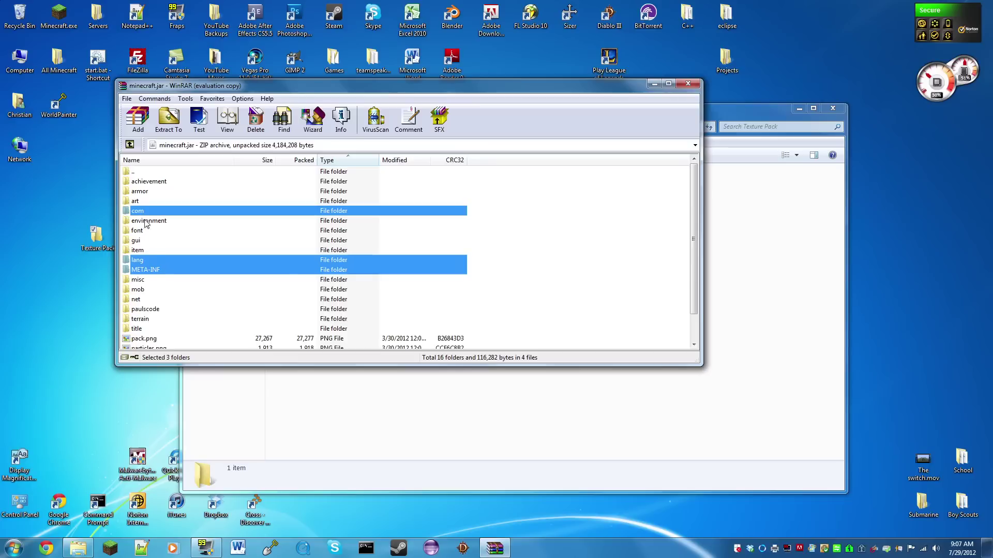
left_click(155, 309, "ctrl")
left_click(137, 300, "ctrl")
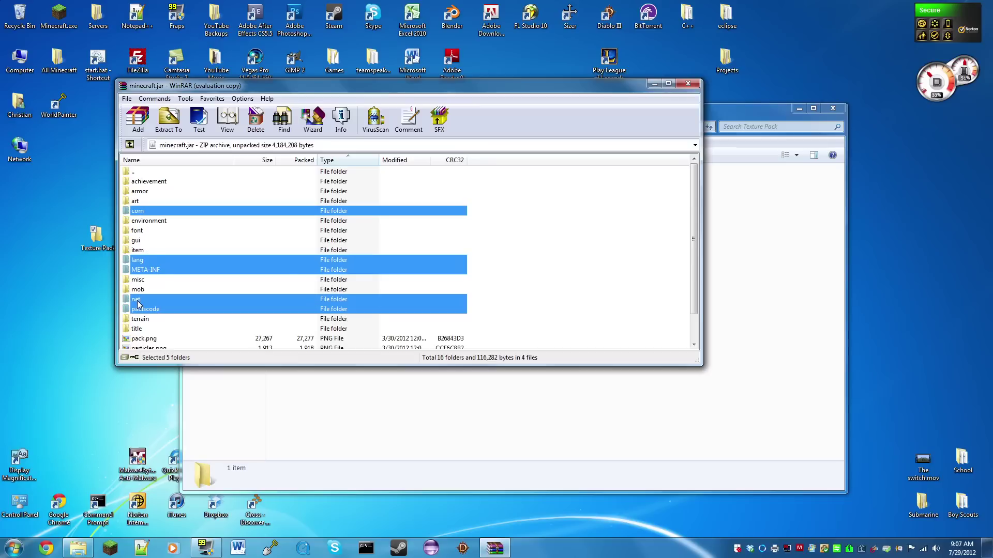
key("Delete")
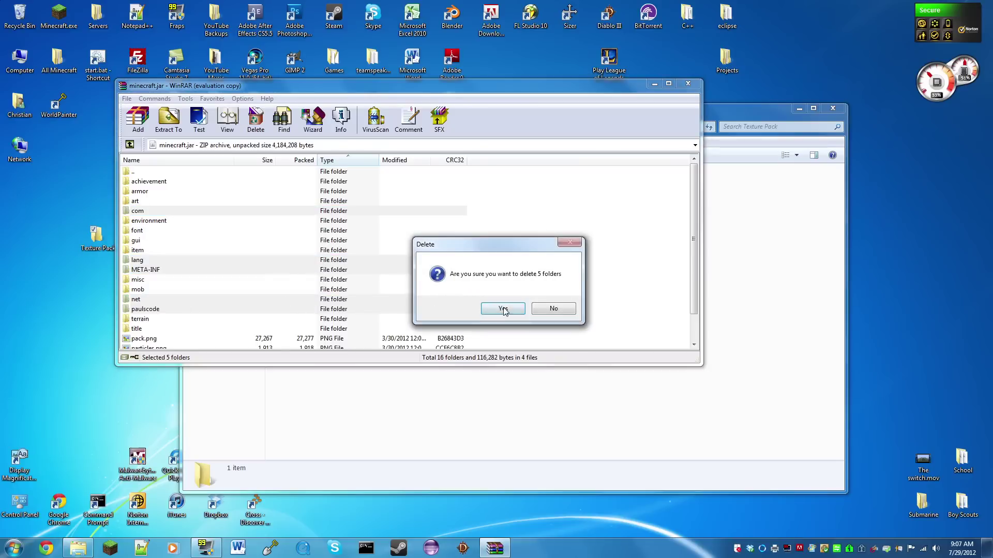
left_click(504, 310)
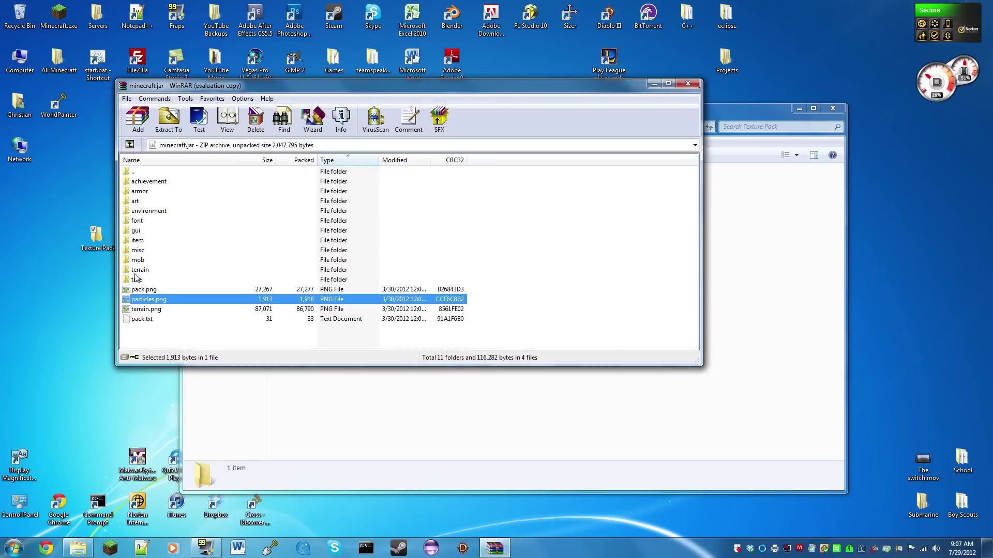
Browse the armor and misc texture folders inside the archive.
double_click(140, 193)
double_click(137, 172)
double_click(158, 251)
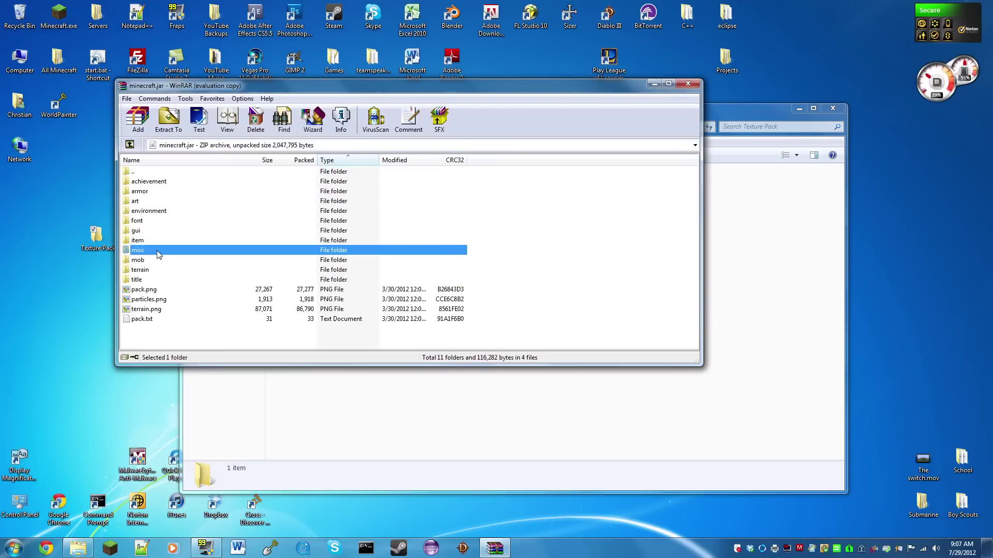
double_click(143, 174)
double_click(145, 182)
left_click(151, 182)
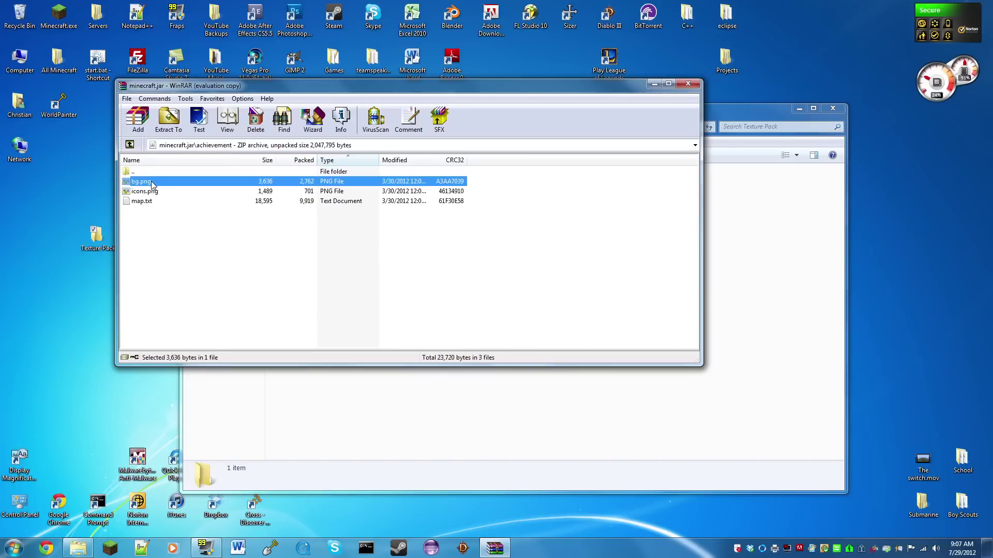
left_click(185, 226)
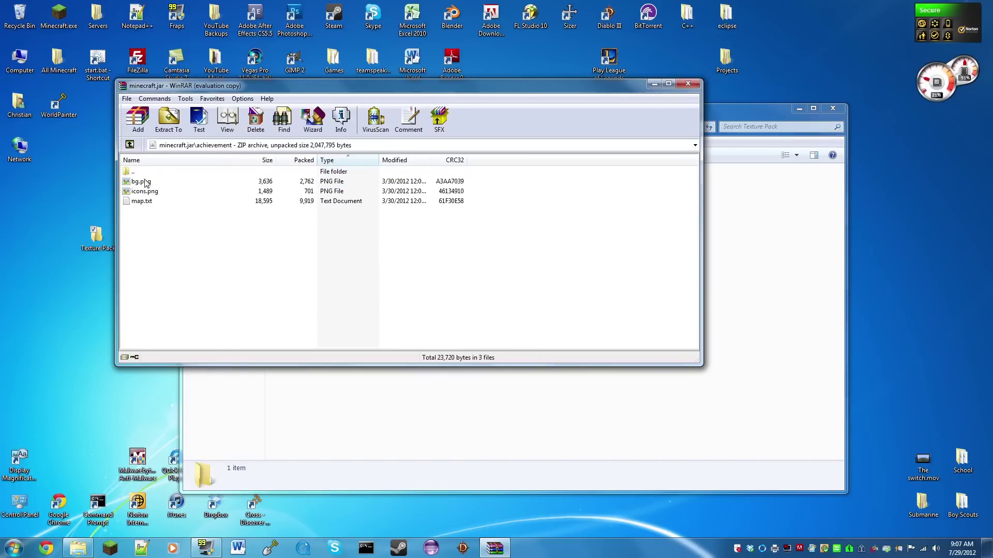
left_click(144, 186)
double_click(143, 185)
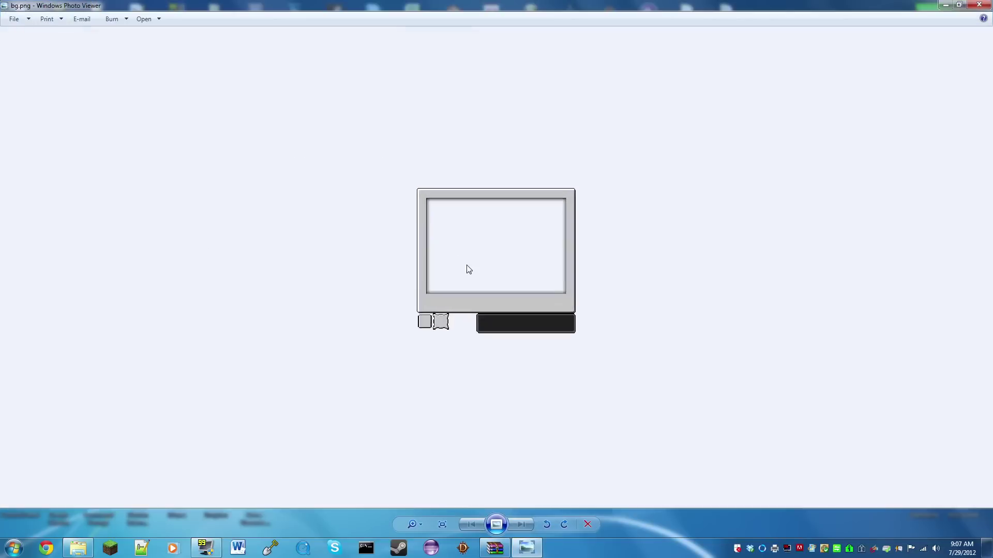
left_click(979, 7)
double_click(133, 171)
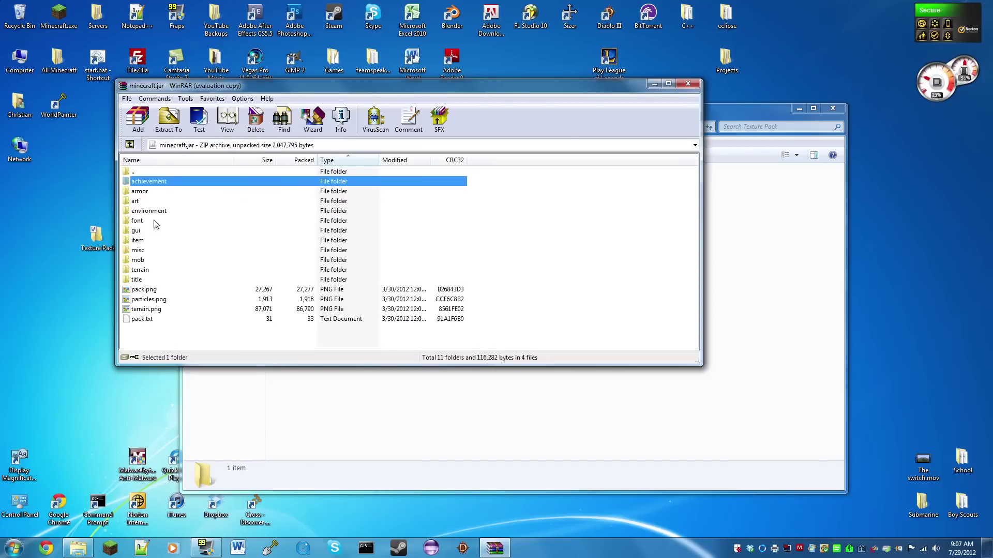
double_click(143, 310)
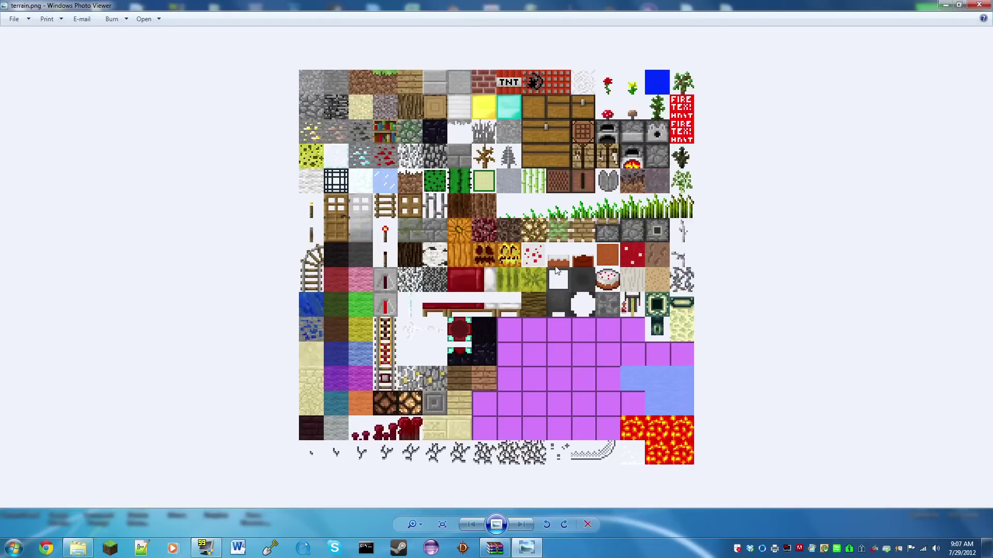
left_click(979, 5)
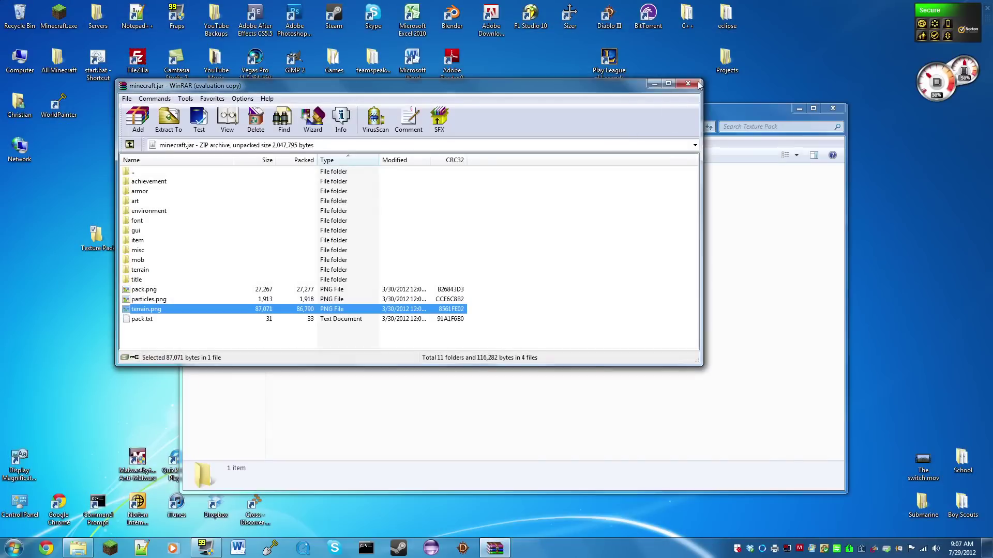
Close WinRAR, extract minecraft.jar here into Texture Pack, then delete the jar.
left_click(699, 85)
right_click(307, 185)
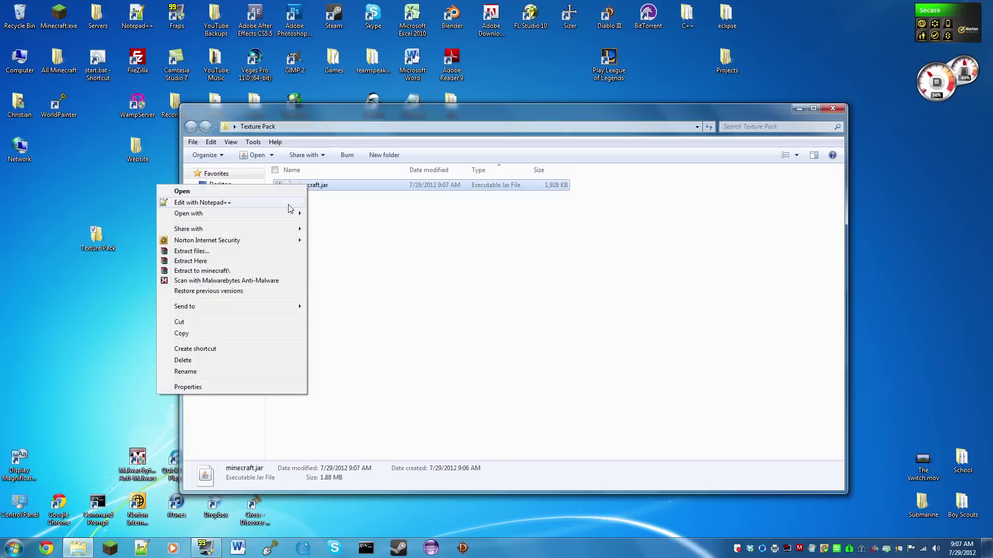
left_click(213, 261)
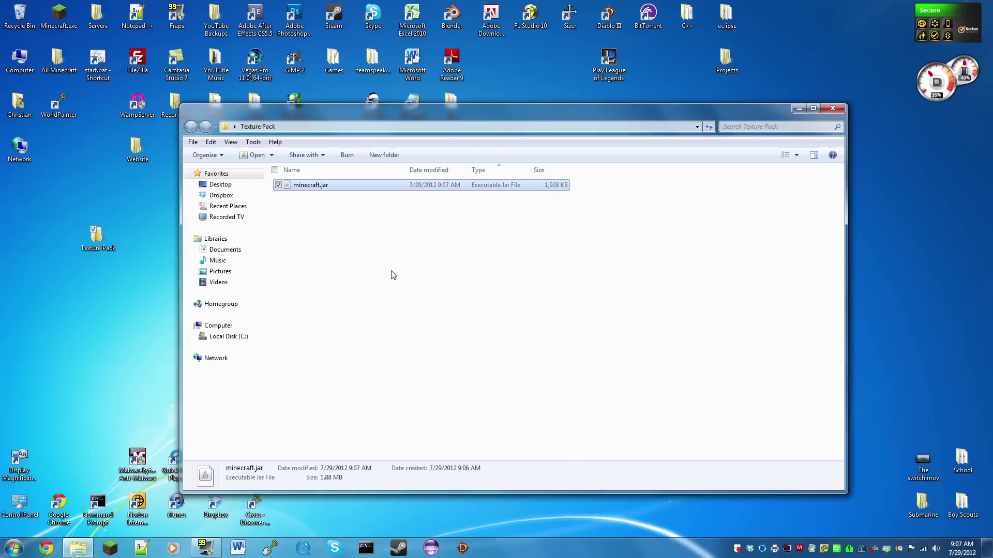
key("Delete")
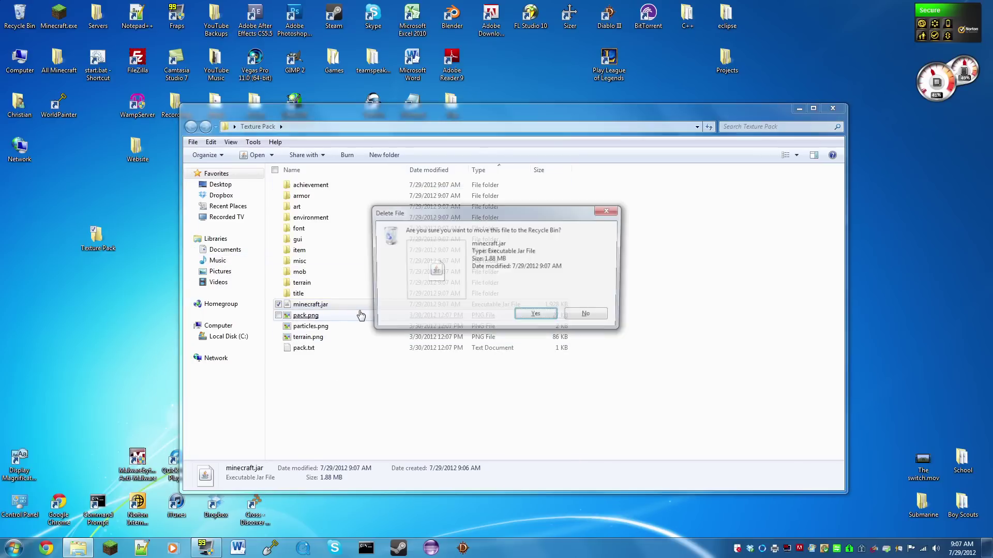
left_click(536, 315)
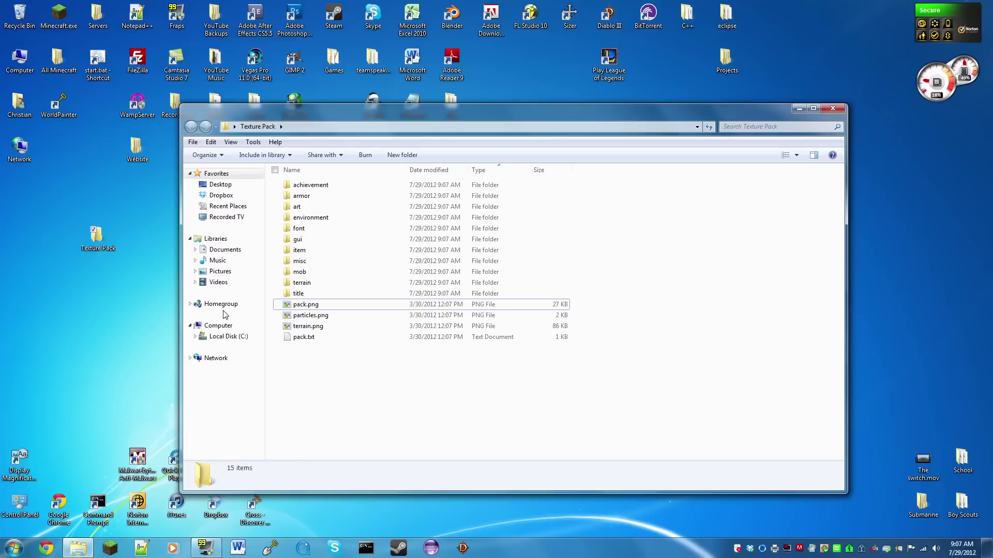
Open terrain.png with Adobe Photoshop CS5.1.
right_click(319, 327)
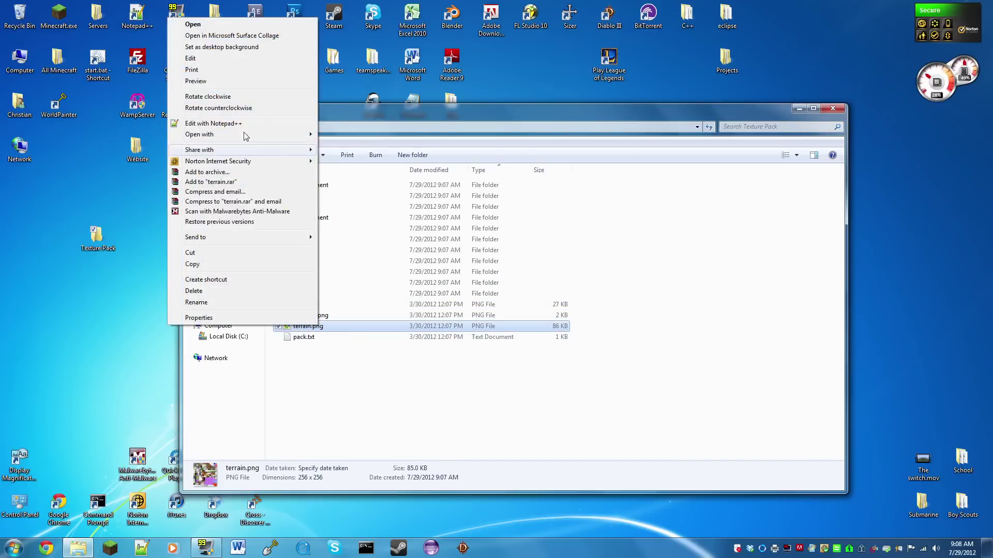
mouse_move(242, 136)
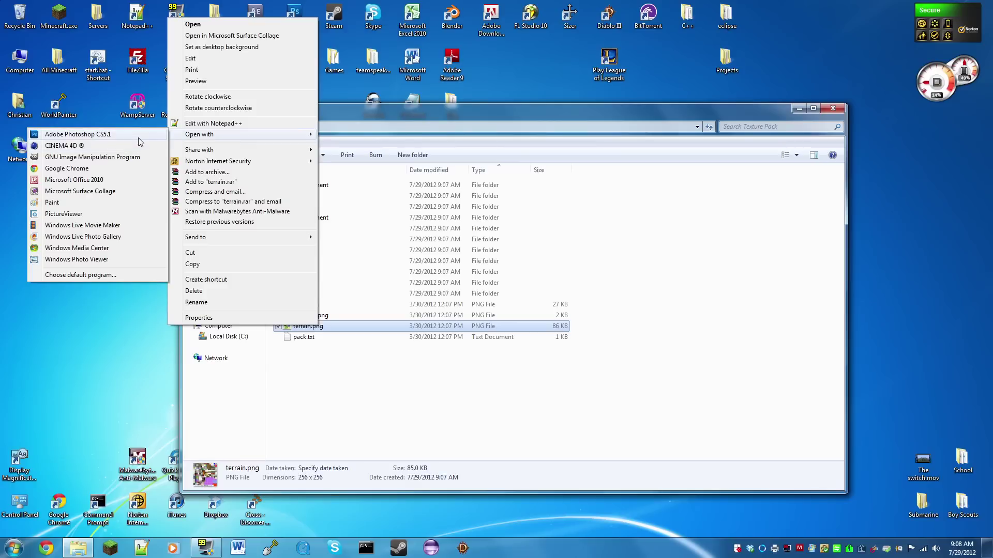
left_click(176, 161)
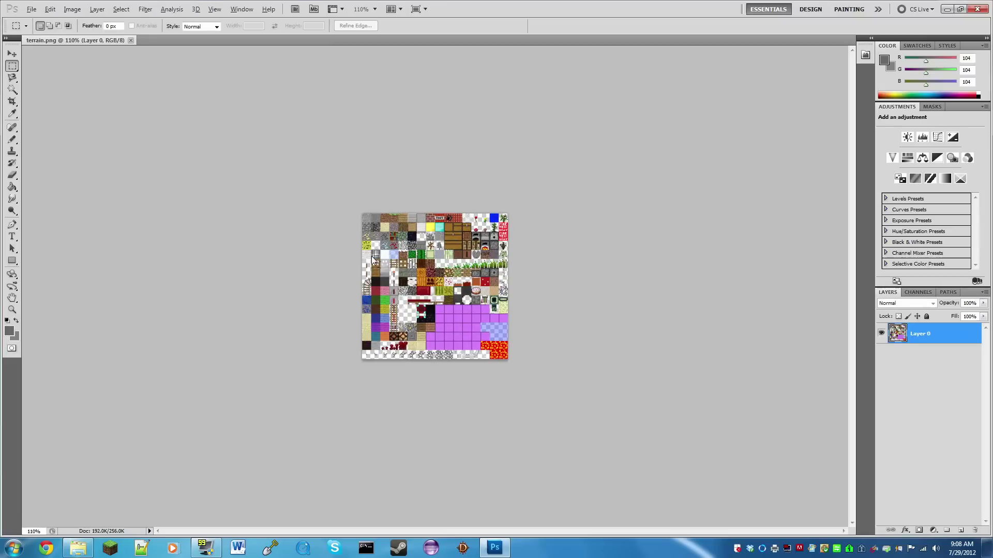
scroll(379, 223, "up", 2)
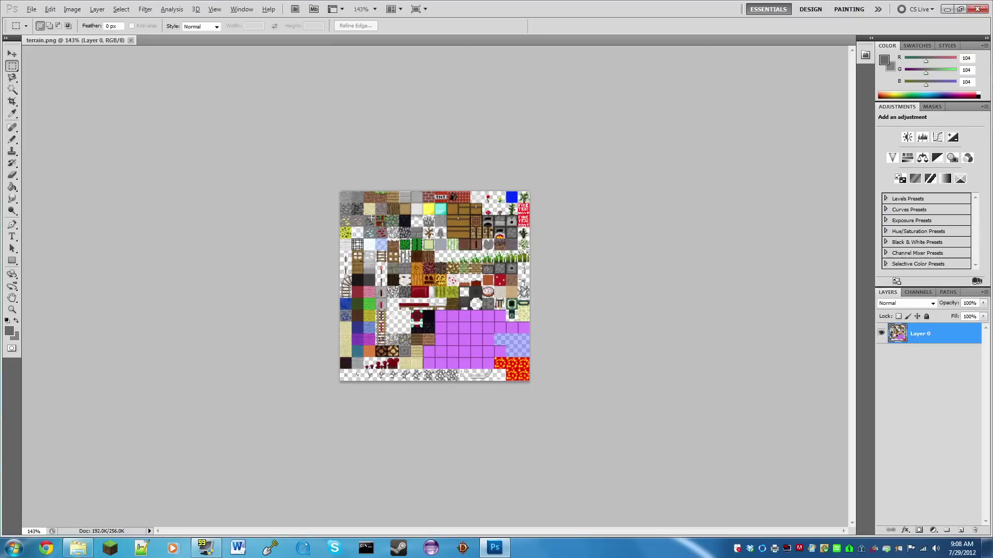
scroll(321, 193, "up", 3)
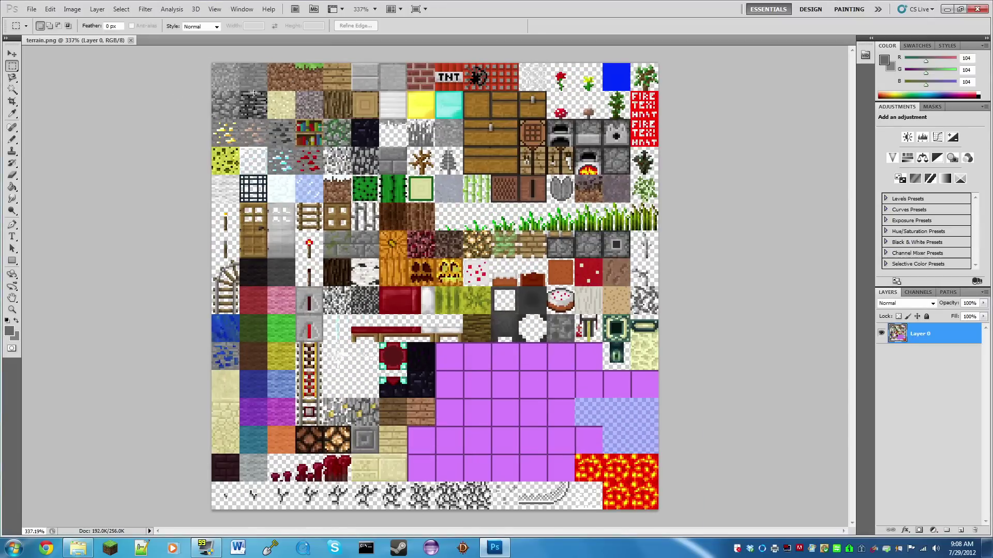
scroll(254, 93, "up", 5)
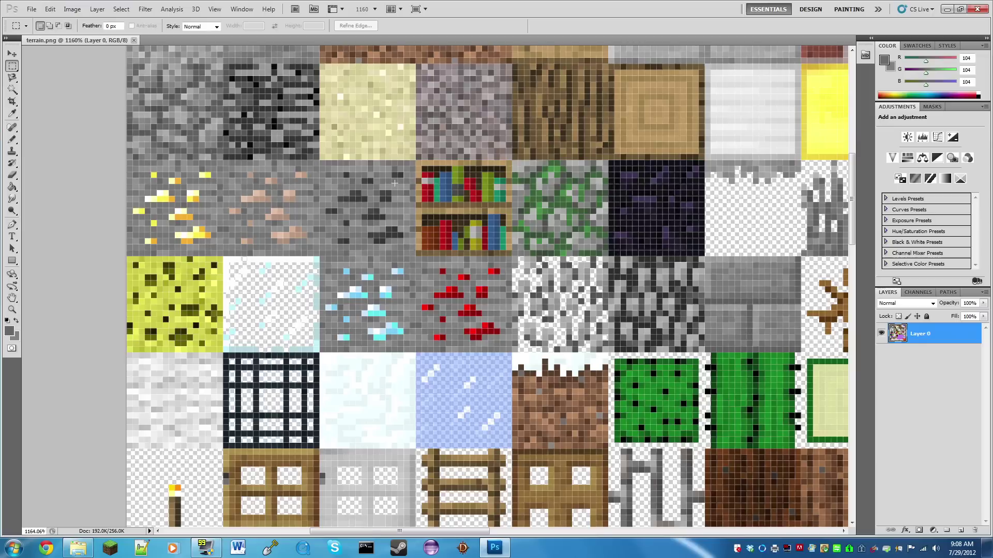
scroll(546, 272, "down", 2)
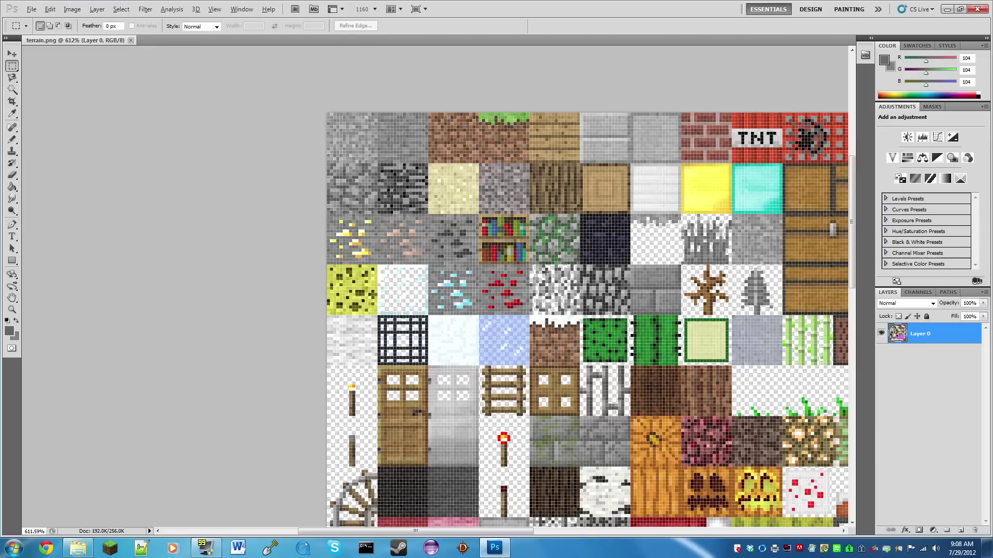
scroll(584, 259, "down", 2)
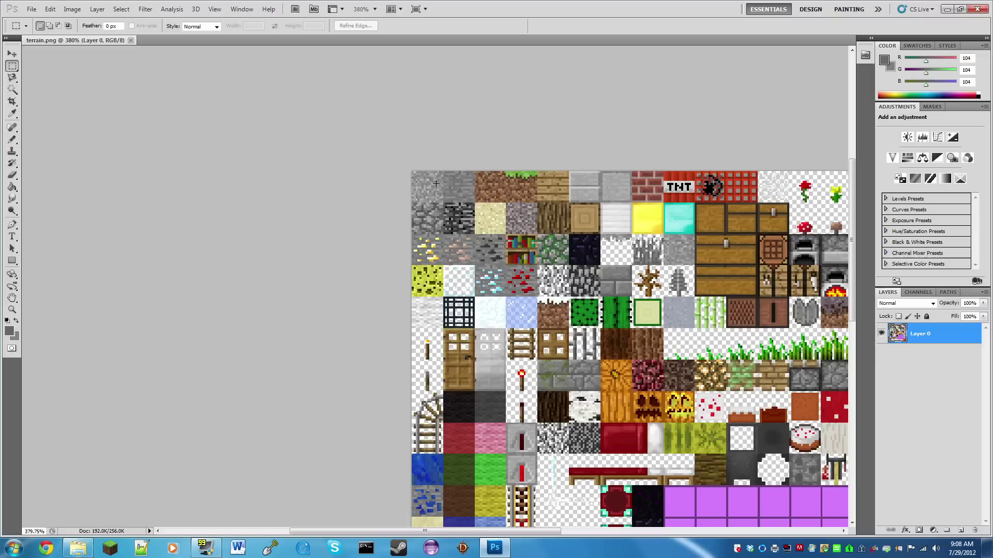
scroll(593, 363, "down", 1)
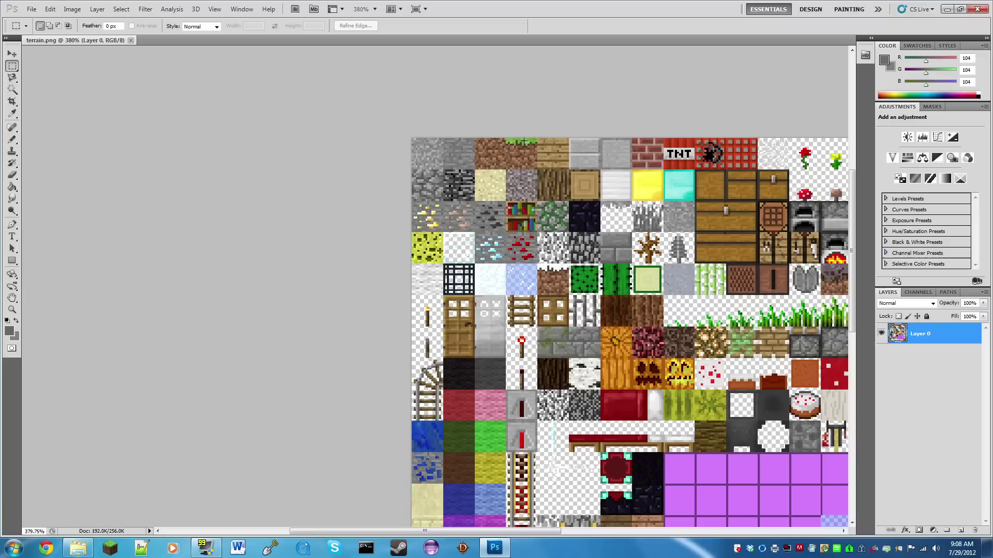
Zoom to 881% on terrain.png's top-left corner and choose the Rectangular Marquee tool.
left_click(13, 54)
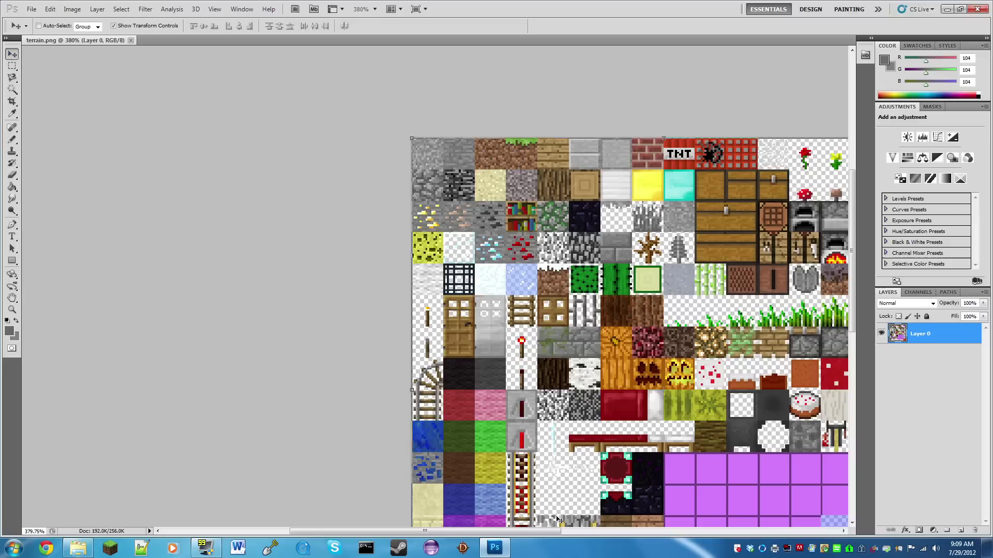
left_click_drag(545, 532, 596, 538)
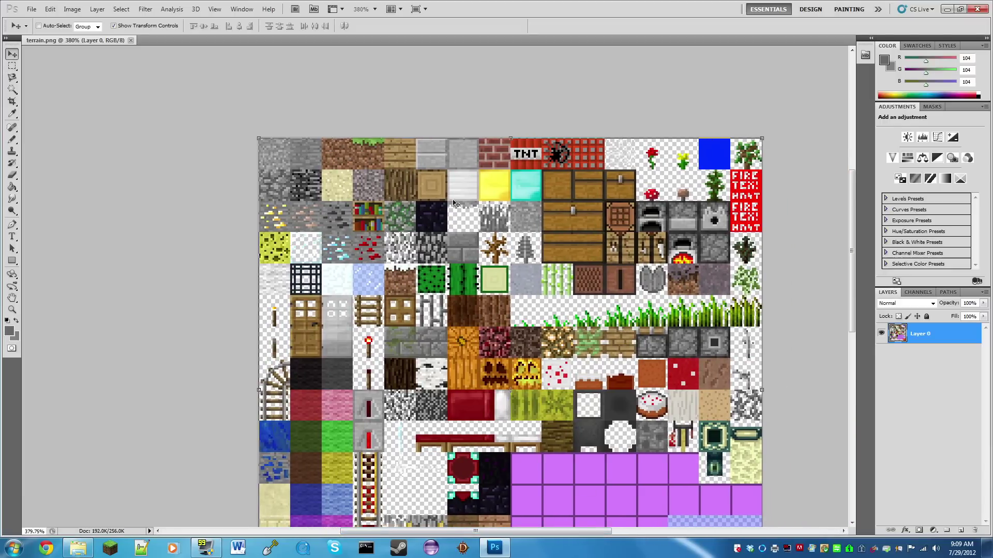
scroll(457, 205, "up", 5)
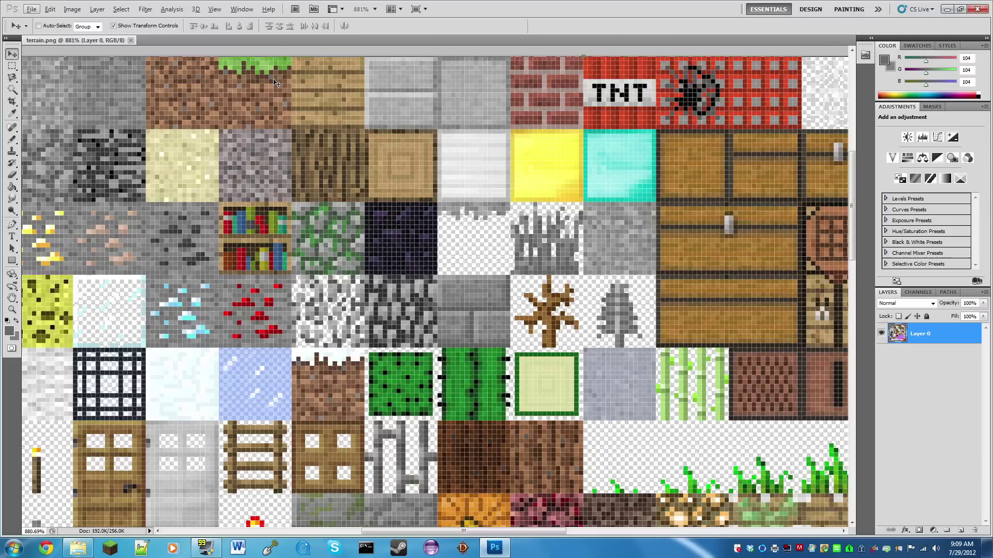
key("Right")
key("Right")
scroll(269, 77, "up", 2)
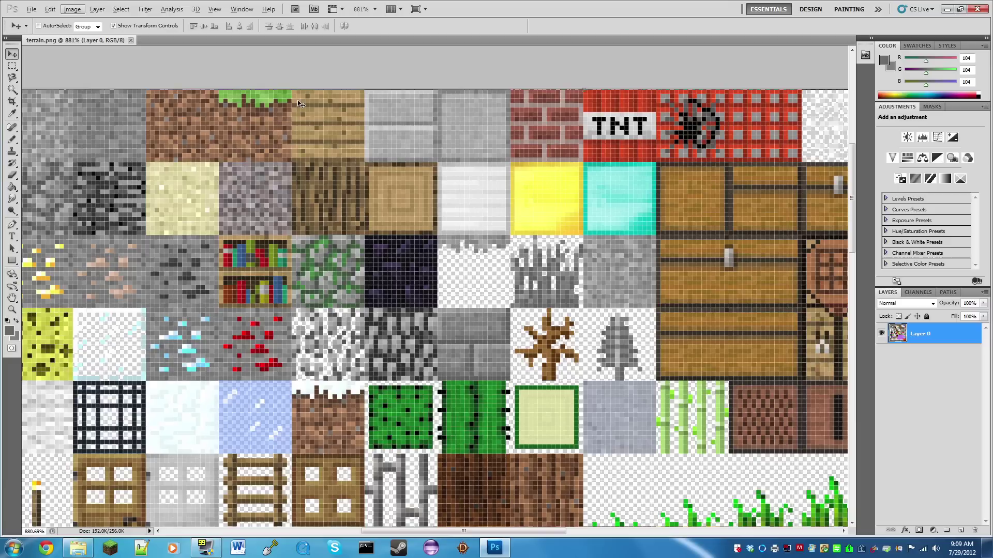
left_click_drag(548, 536, 483, 528)
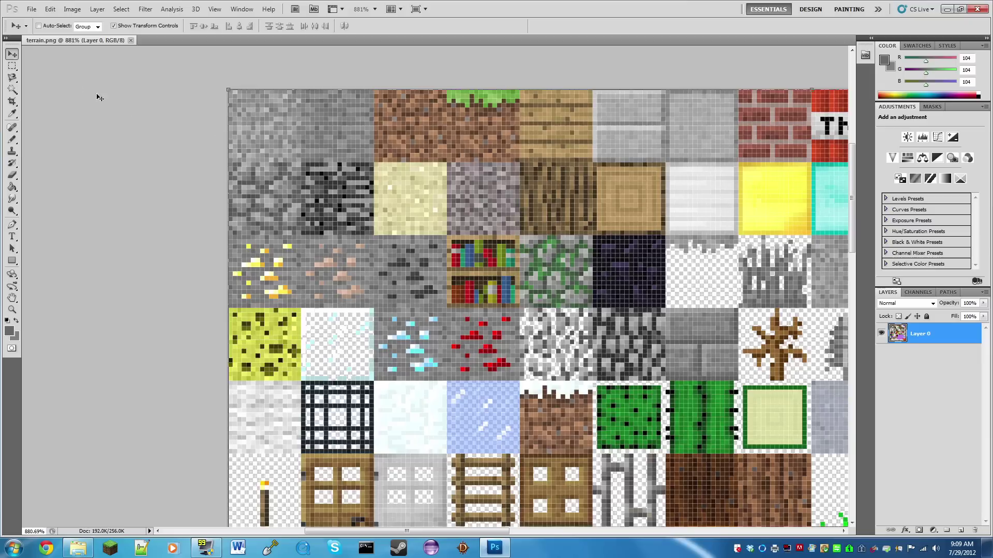
left_click(15, 66)
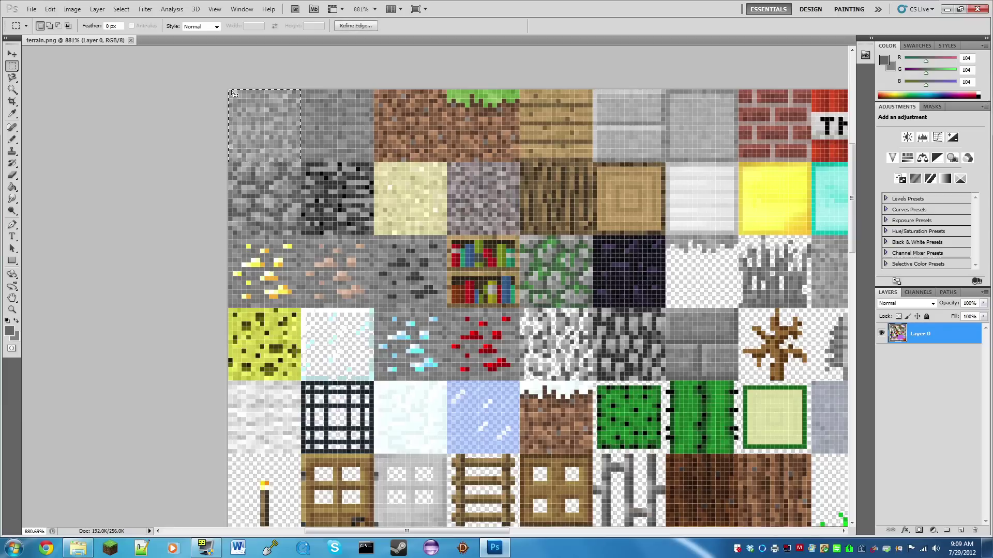
Clear the selected top-left tile to transparency and deselect.
key("Delete")
key("ctrl+d")
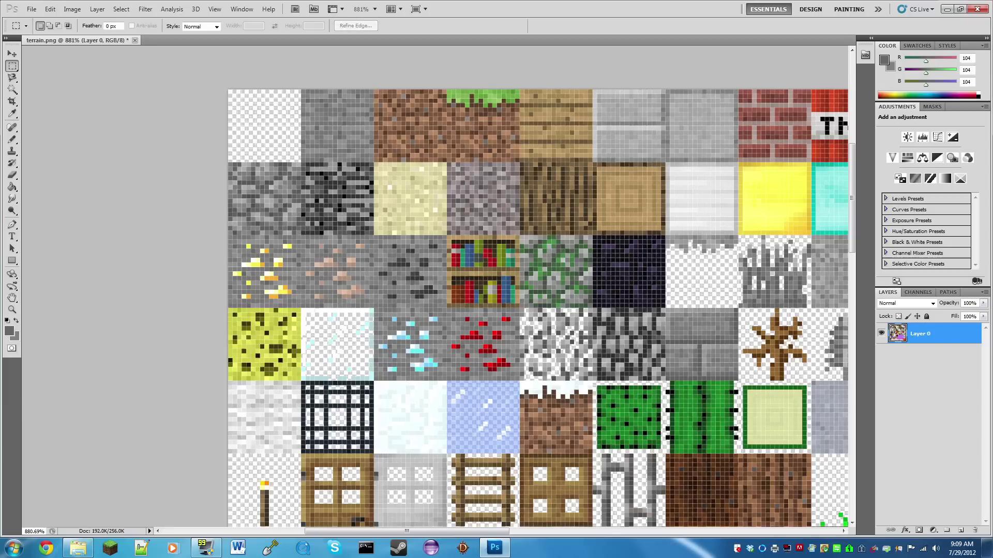
scroll(231, 77, "up", 5)
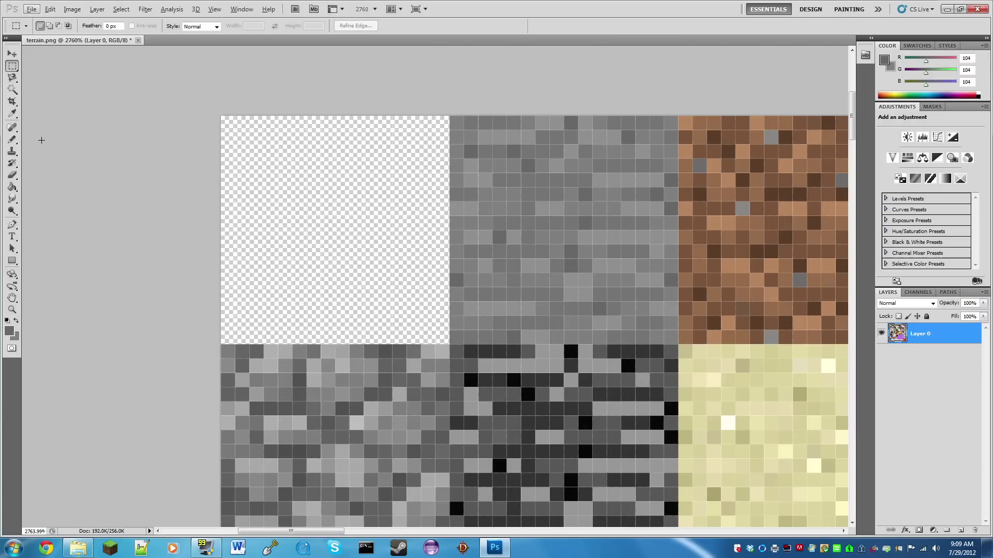
left_click(11, 140)
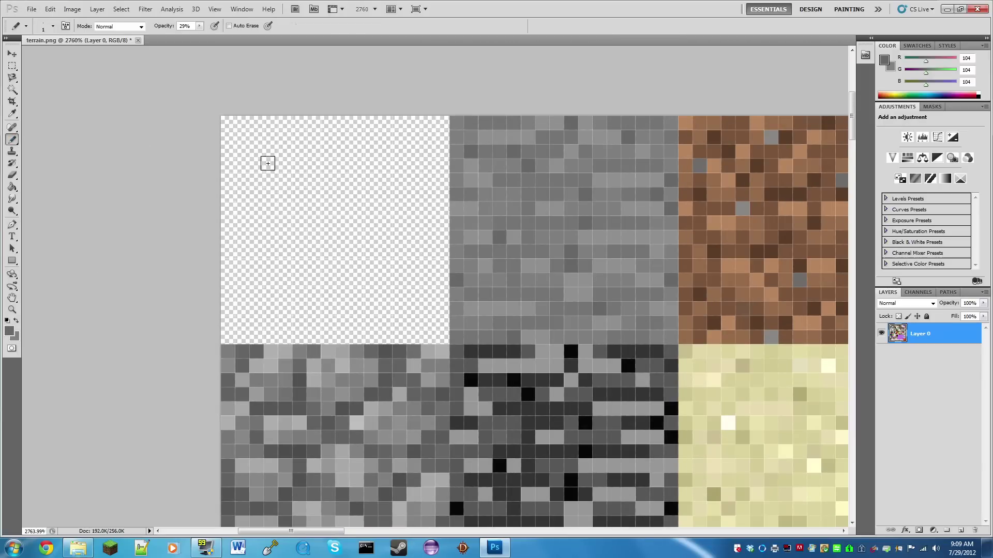
Set the foreground to yellow (240/255/0) and paint-bucket fill the empty tile.
left_click(10, 331)
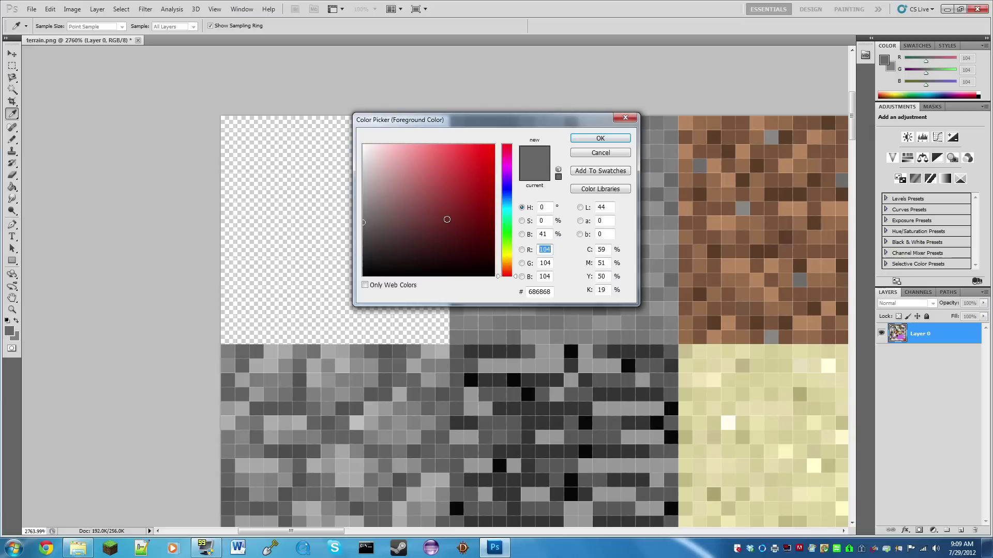
left_click(508, 253)
left_click_drag(481, 239, 510, 95)
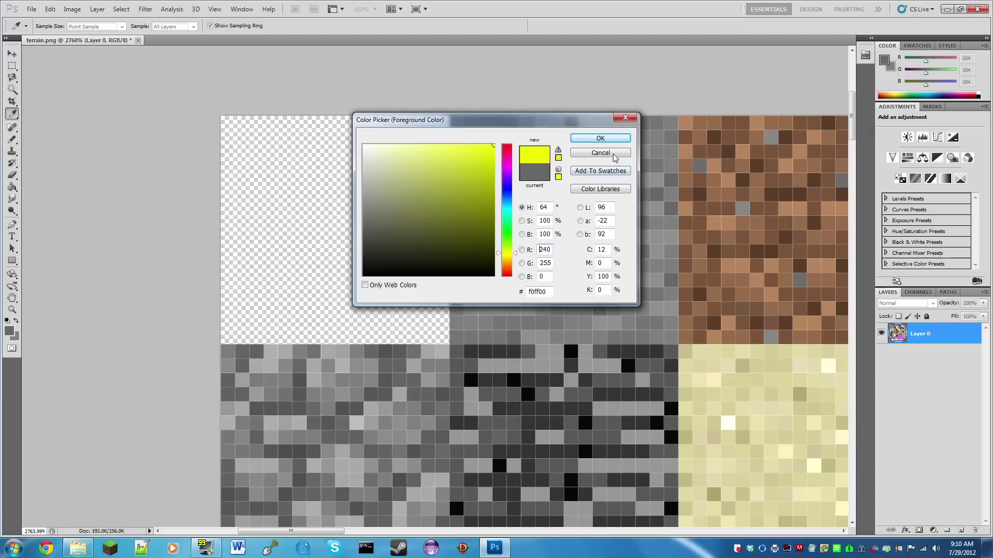
left_click(600, 138)
left_click(12, 186)
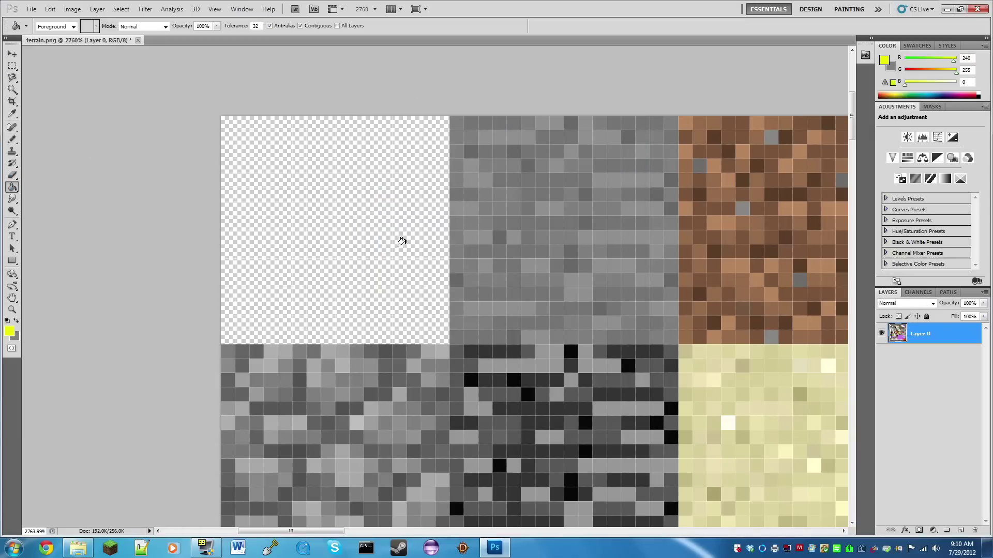
left_click(402, 239)
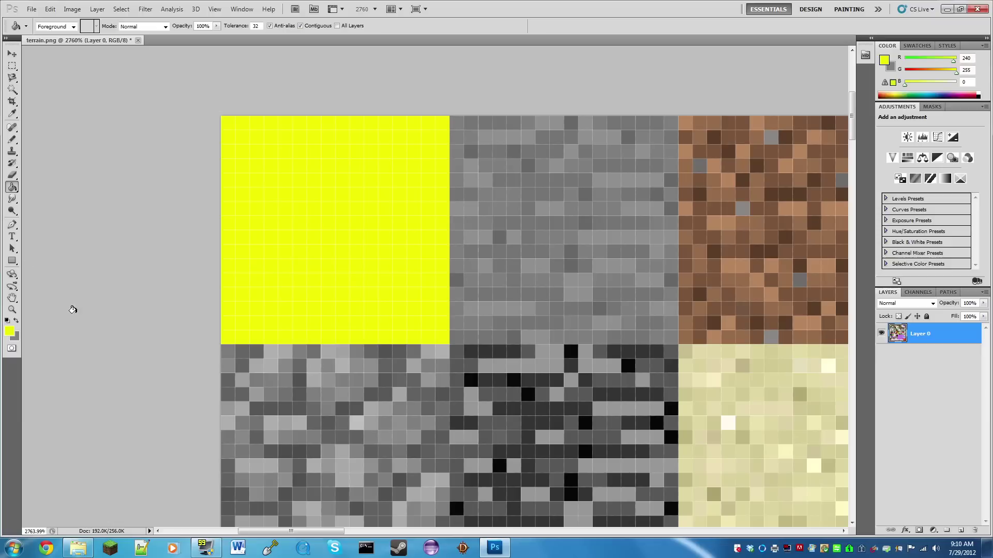
Set the foreground to green (0,255,84) and sketch a faint green loop on the tile.
scroll(262, 264, "up", 1)
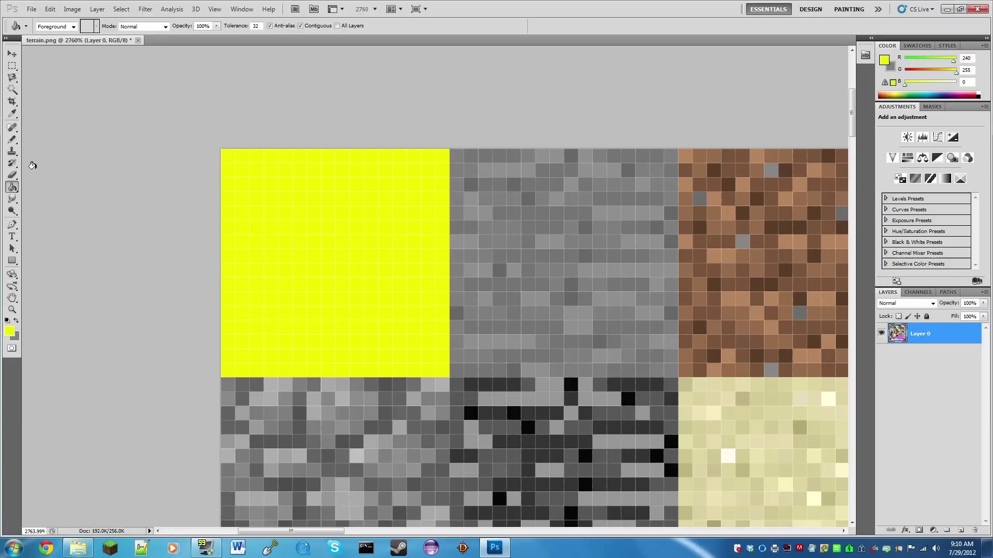
left_click(12, 139)
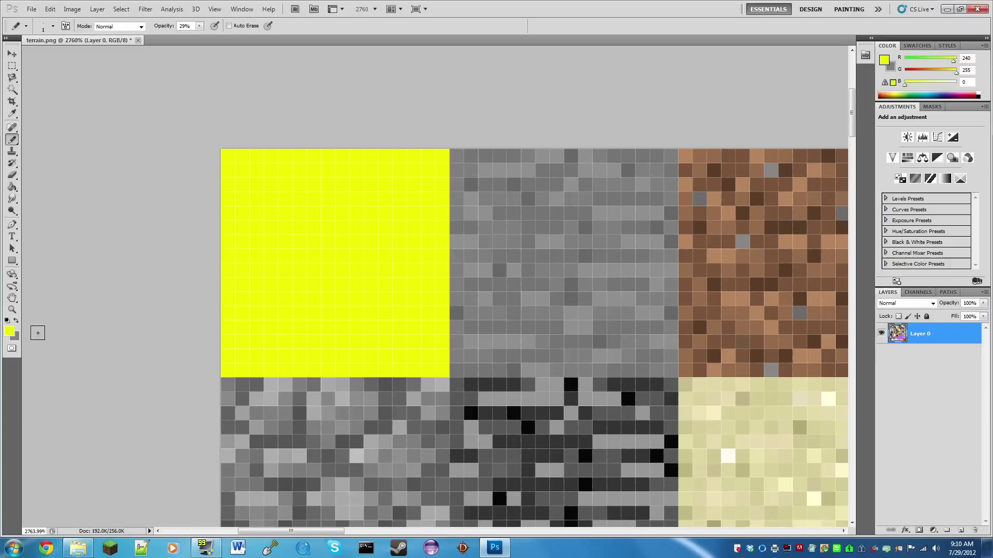
left_click(9, 331)
left_click_drag(508, 245, 508, 226)
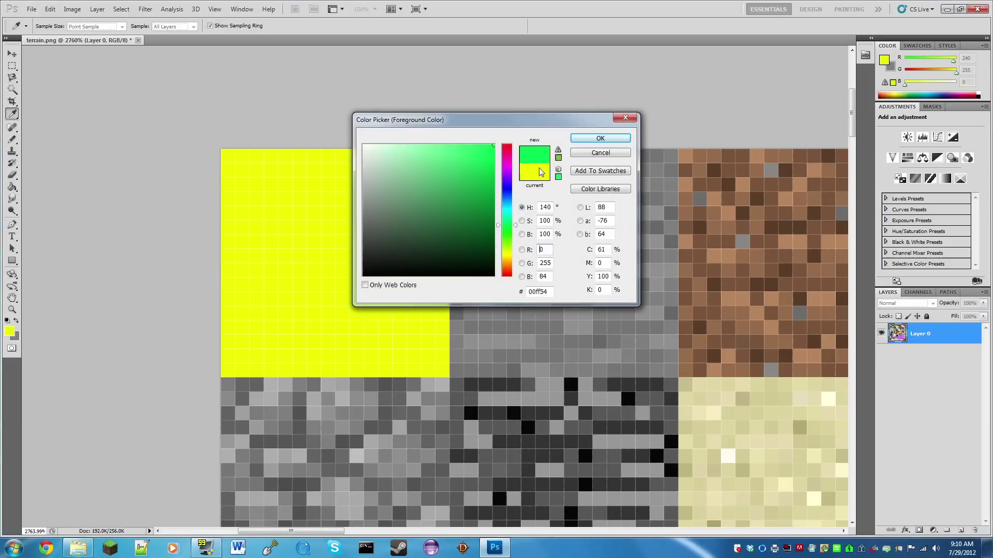
left_click(600, 139)
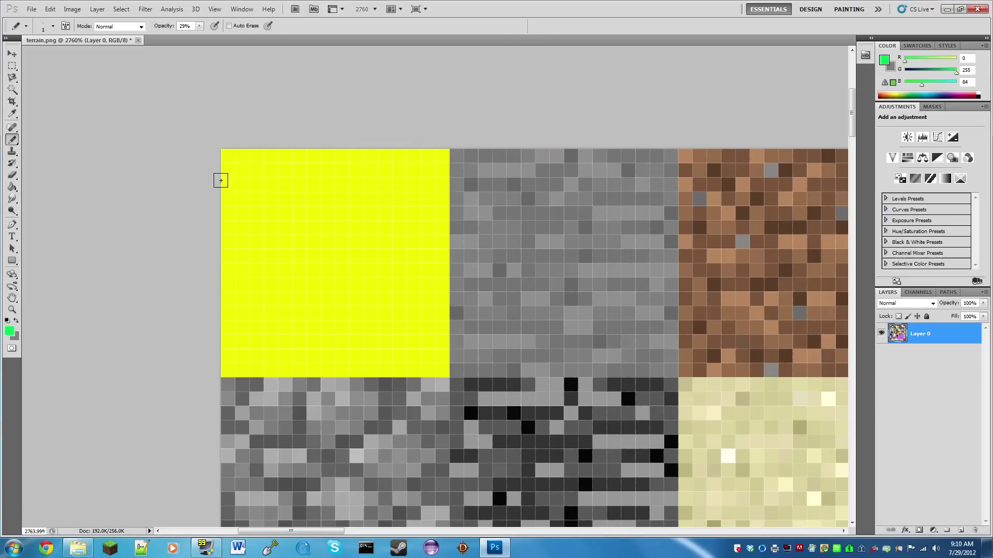
mouse_move(228, 170)
left_mouse_down()
mouse_move(292, 204)
mouse_move(311, 231)
mouse_move(278, 247)
mouse_move(236, 191)
mouse_move(233, 220)
mouse_move(225, 187)
mouse_move(296, 228)
mouse_move(278, 237)
mouse_move(282, 227)
mouse_move(241, 201)
left_mouse_up()
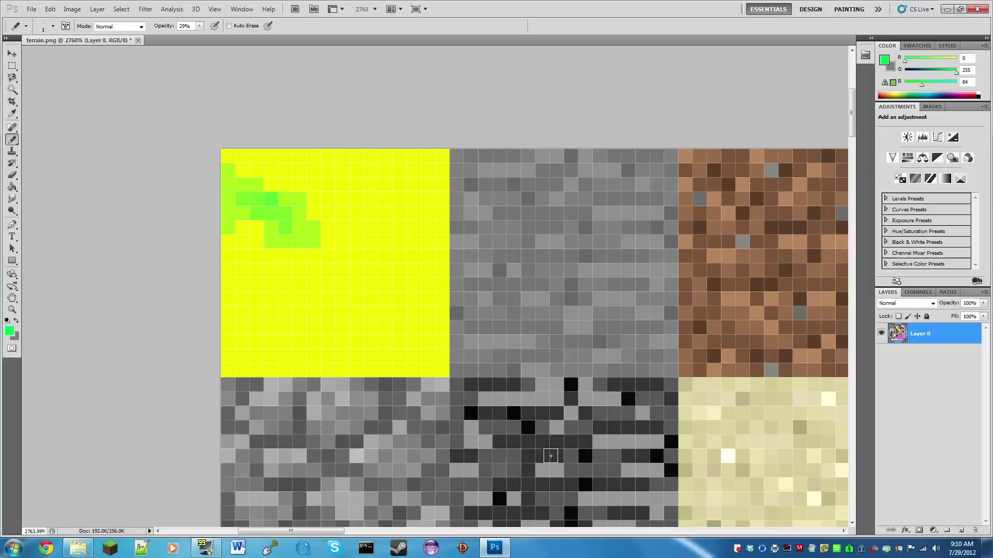
Raise Pencil opacity to 100%, paint green patches over the yellow tile, and save terrain.png.
left_click(200, 26)
left_click_drag(198, 36, 264, 45)
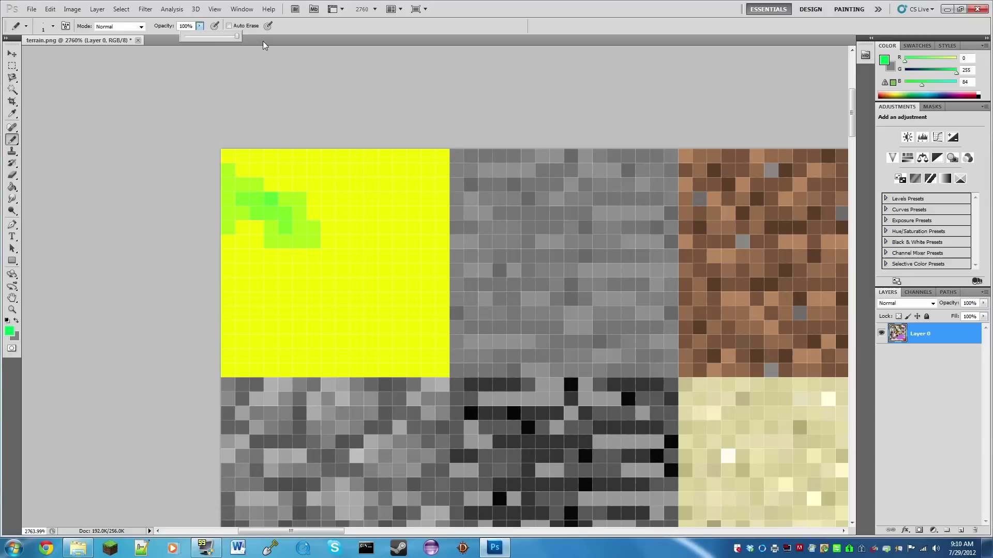
left_click(312, 93)
left_click(442, 185)
mouse_move(440, 199)
left_mouse_down()
mouse_move(379, 244)
mouse_move(401, 256)
mouse_move(439, 226)
left_mouse_up()
left_click(399, 241)
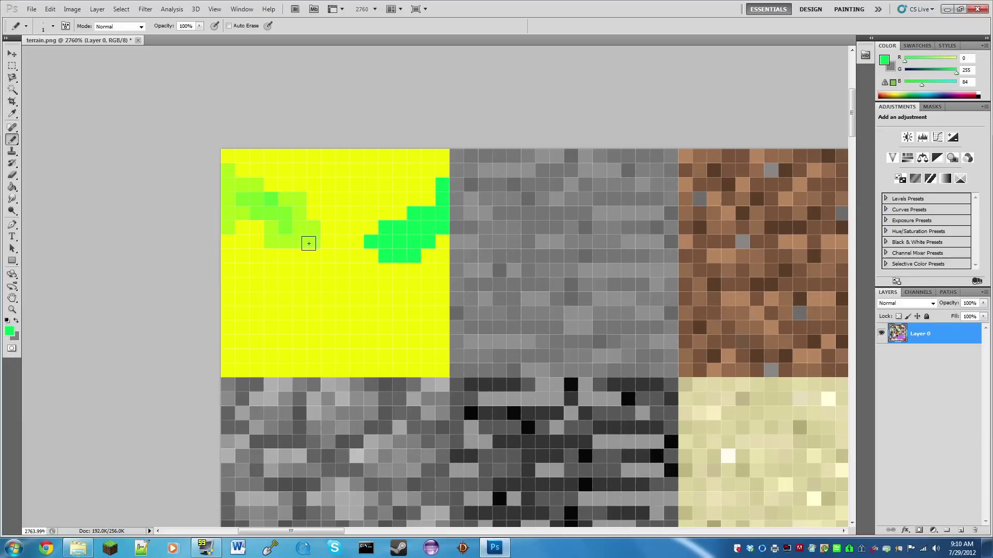
mouse_move(228, 228)
left_mouse_down()
mouse_move(231, 175)
mouse_move(256, 187)
mouse_move(241, 214)
mouse_move(250, 202)
mouse_move(263, 219)
mouse_move(275, 201)
mouse_move(294, 204)
mouse_move(316, 240)
mouse_move(272, 241)
mouse_move(286, 213)
left_mouse_up()
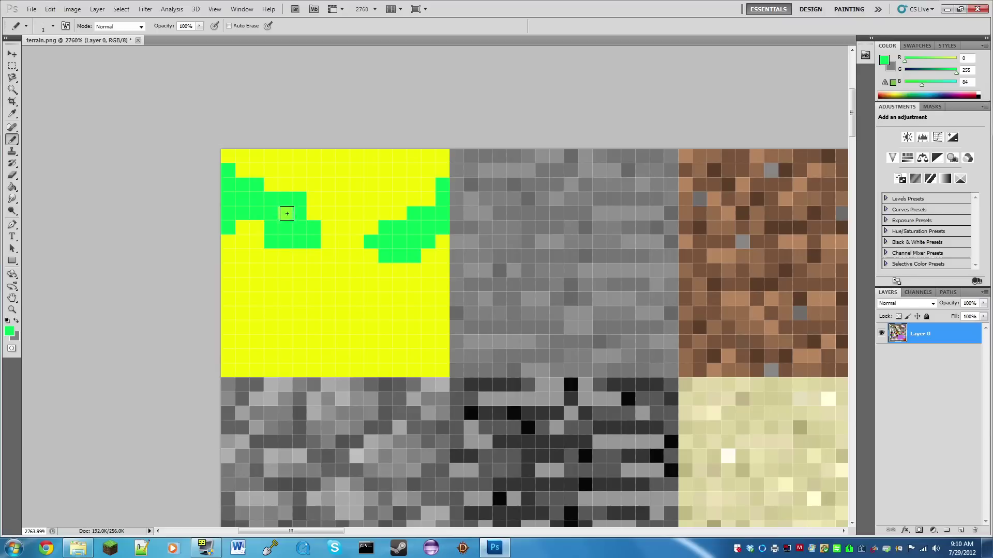
mouse_move(314, 374)
left_mouse_down()
mouse_move(314, 334)
mouse_move(328, 321)
mouse_move(393, 300)
mouse_move(393, 339)
mouse_move(330, 369)
mouse_move(344, 323)
mouse_move(354, 322)
mouse_move(359, 343)
mouse_move(383, 321)
left_mouse_up()
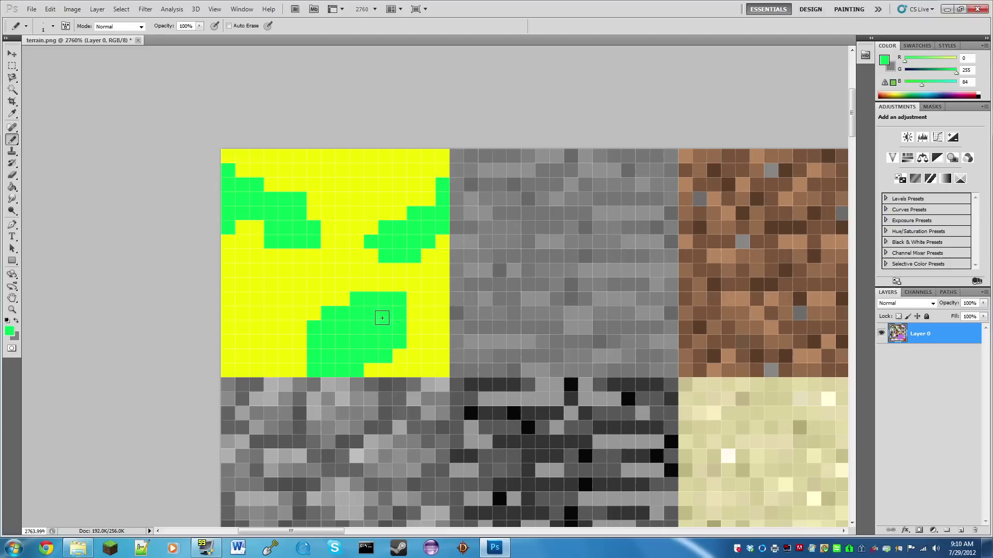
mouse_move(321, 155)
left_mouse_down()
mouse_move(338, 185)
mouse_move(364, 193)
mouse_move(376, 184)
mouse_move(349, 156)
left_mouse_up()
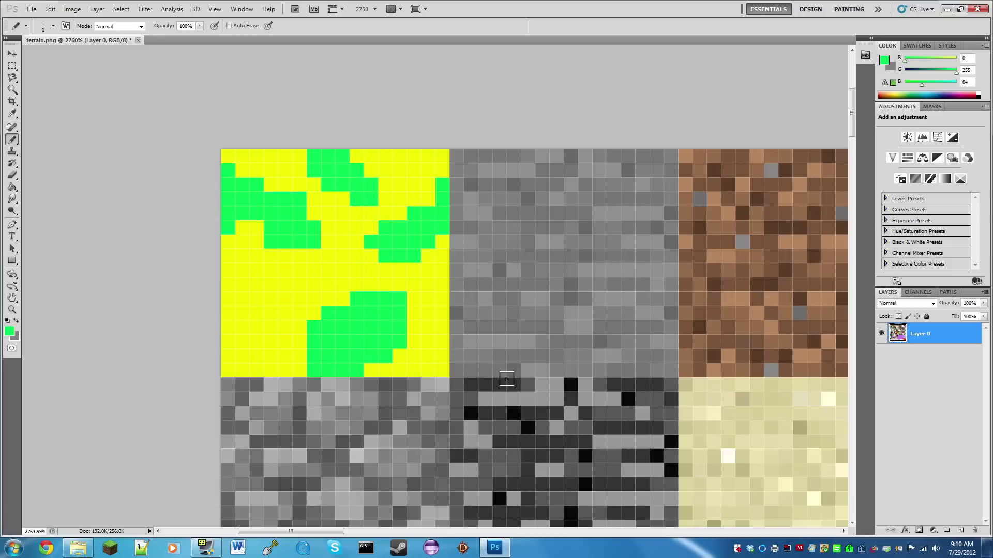
scroll(448, 328, "up", 1)
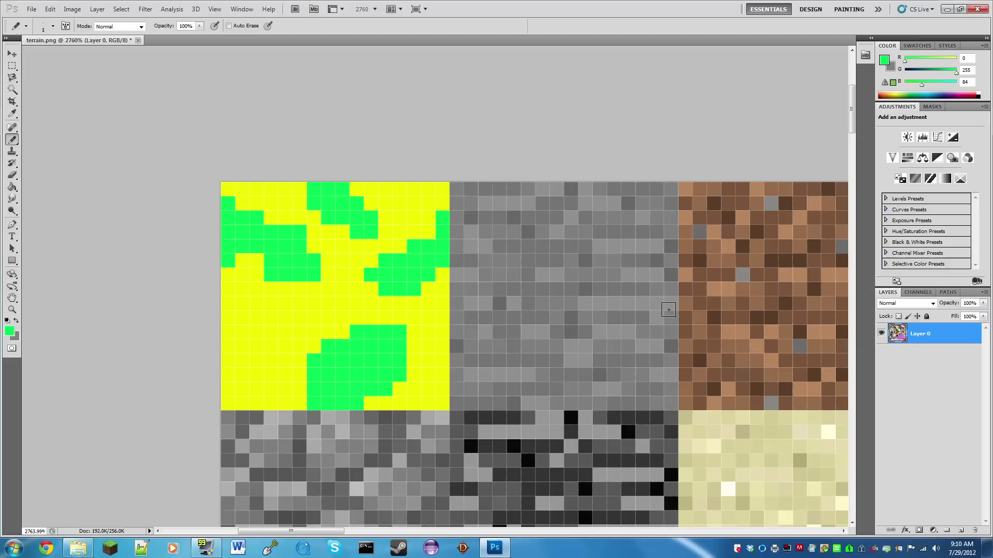
key("ctrl+s")
Close Photoshop and box-select the files from pack.png to pack.txt in Texture Pack.
left_click(984, 10)
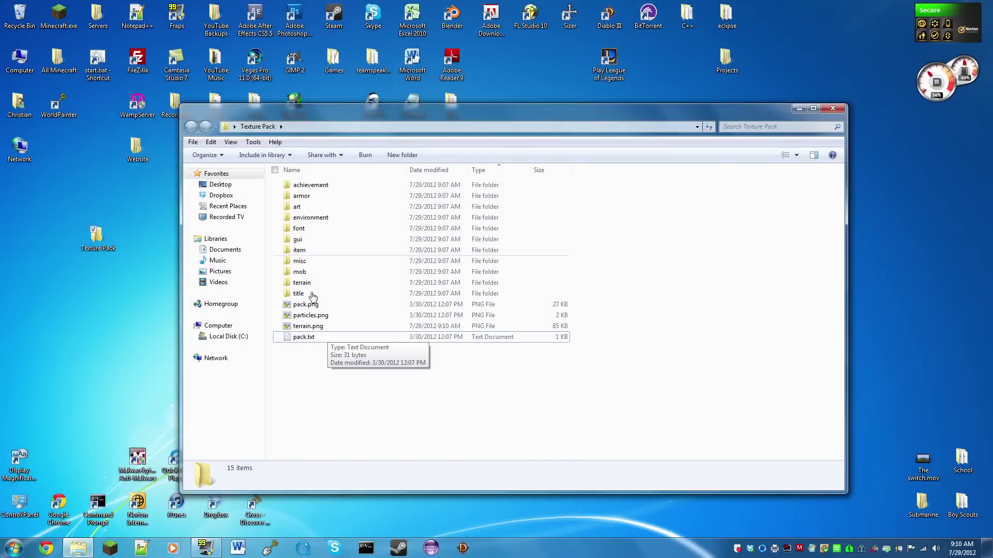
left_click_drag(470, 436, 413, 395)
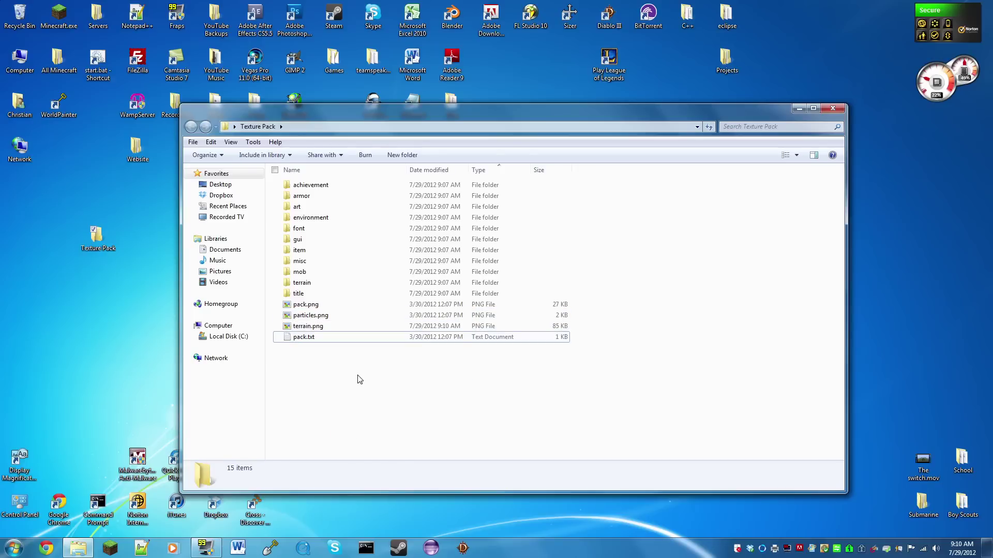
left_click_drag(357, 376, 362, 148)
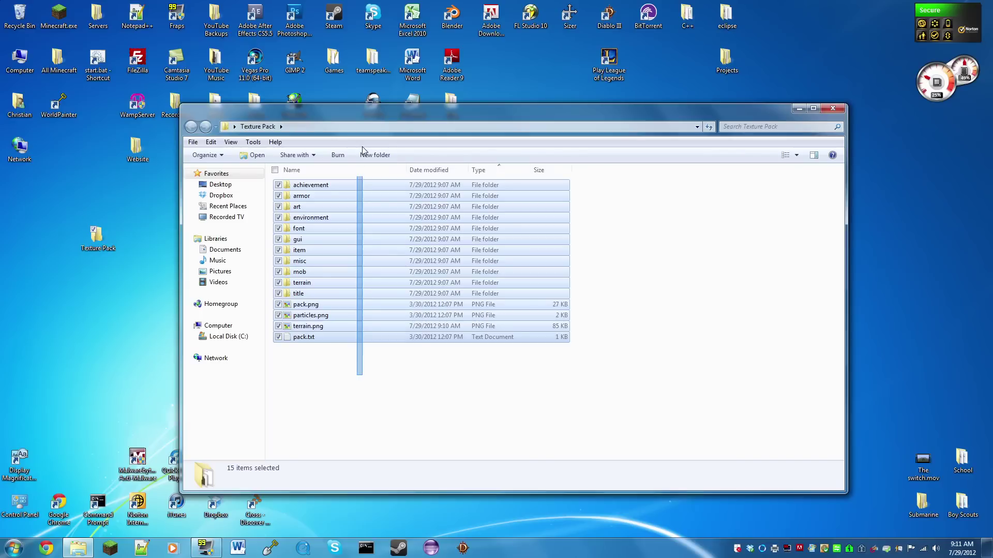
left_click_drag(363, 150, 323, 427)
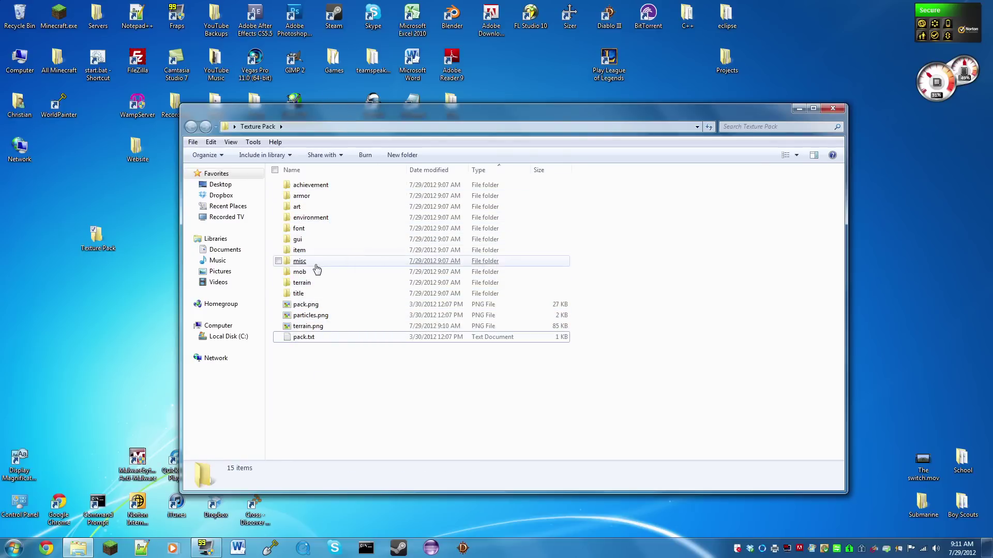
Browse the item and gui folders, preview items.png, then select all 15 Texture Pack items.
double_click(310, 251)
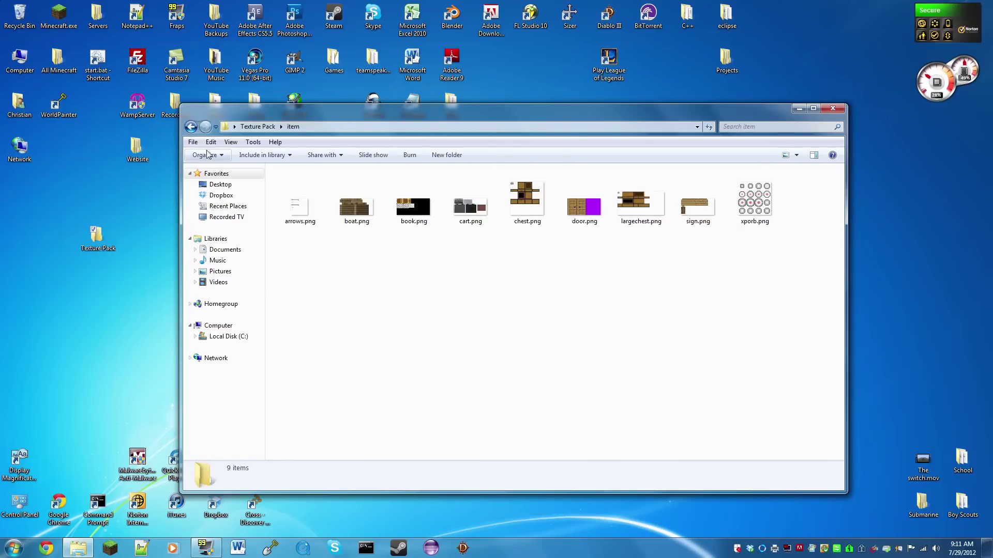
left_click(191, 127)
double_click(298, 239)
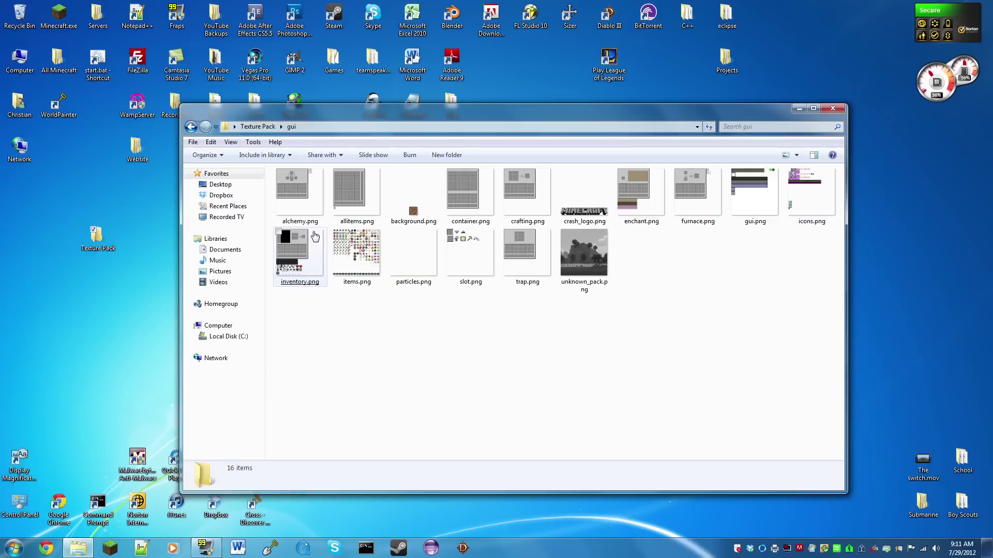
double_click(363, 271)
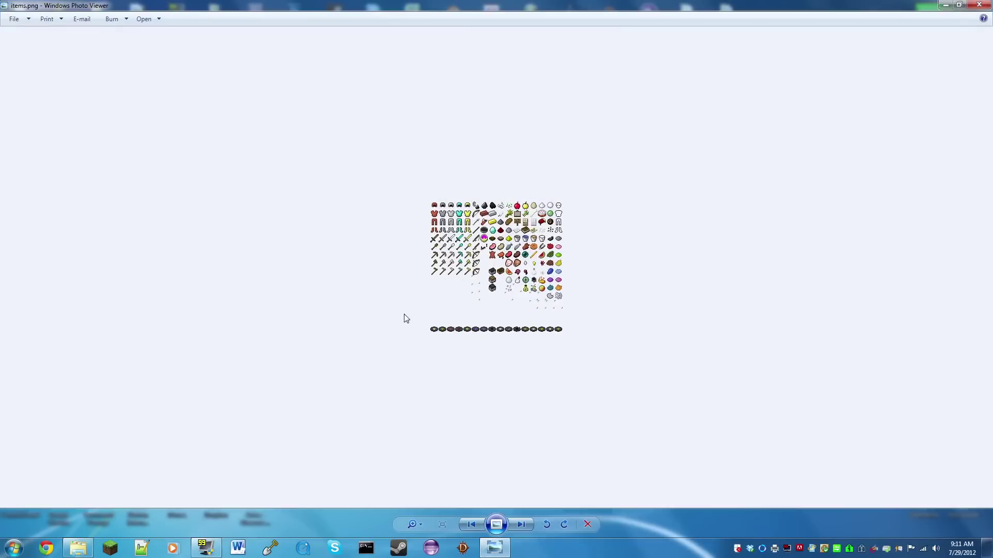
scroll(403, 317, "up", 6)
left_click(979, 5)
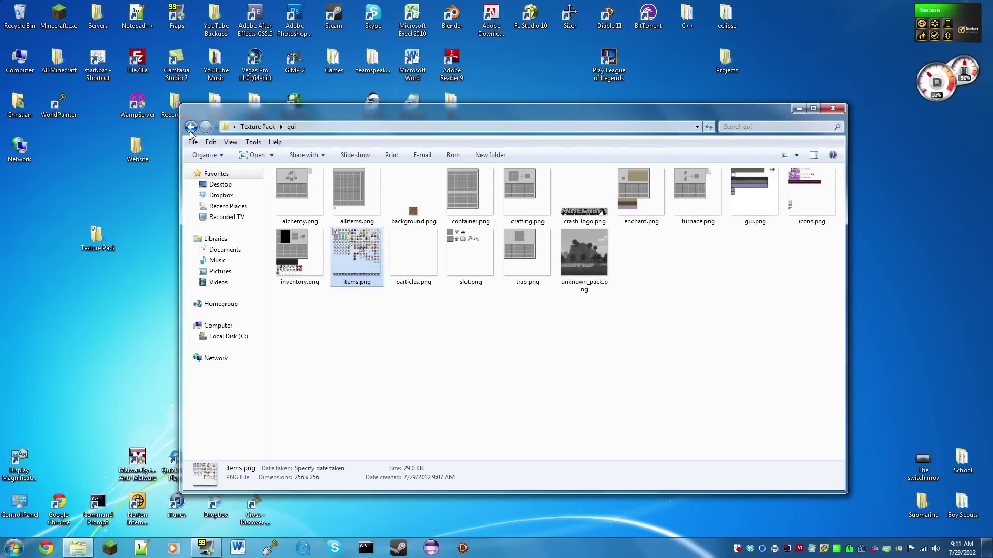
left_click(191, 127)
left_click_drag(417, 426, 352, 168)
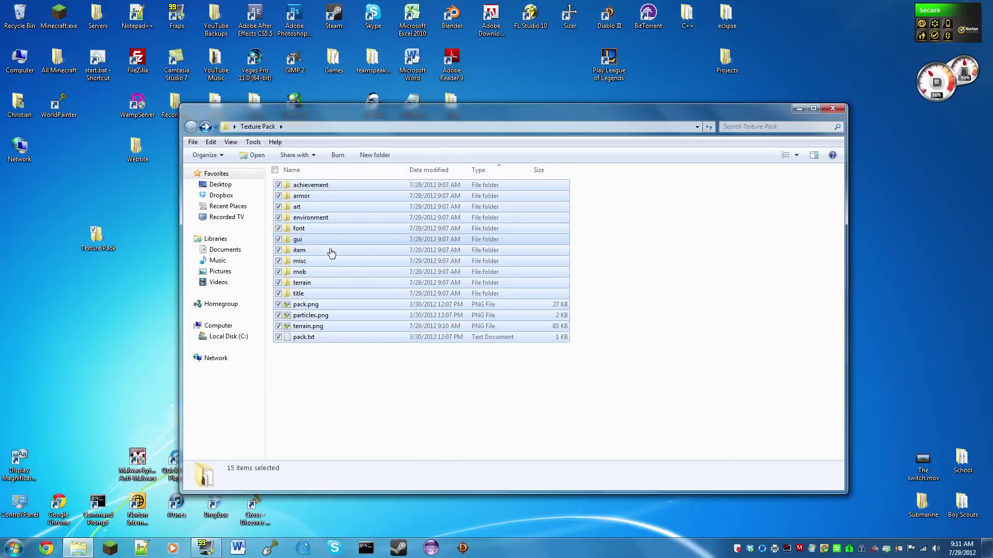
Pack the selected items into a ZIP archive named Texture Pack Tutorial.zip.
right_click(301, 341)
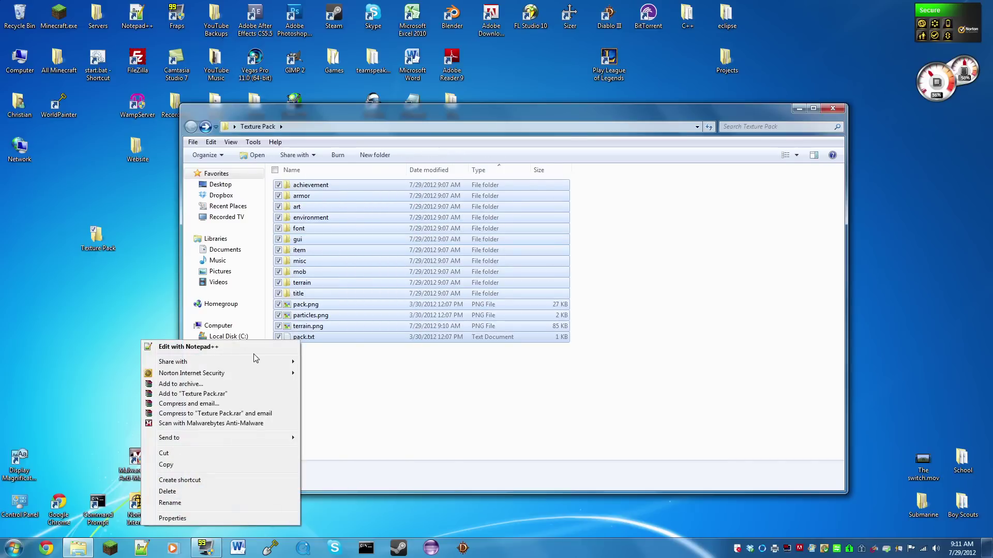
left_click(221, 385)
left_click(412, 281)
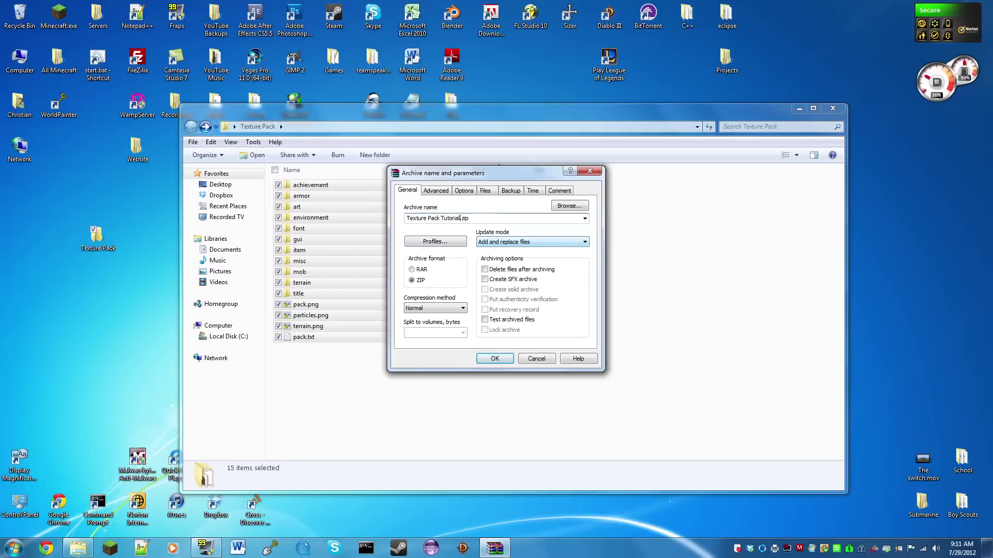
left_click(494, 359)
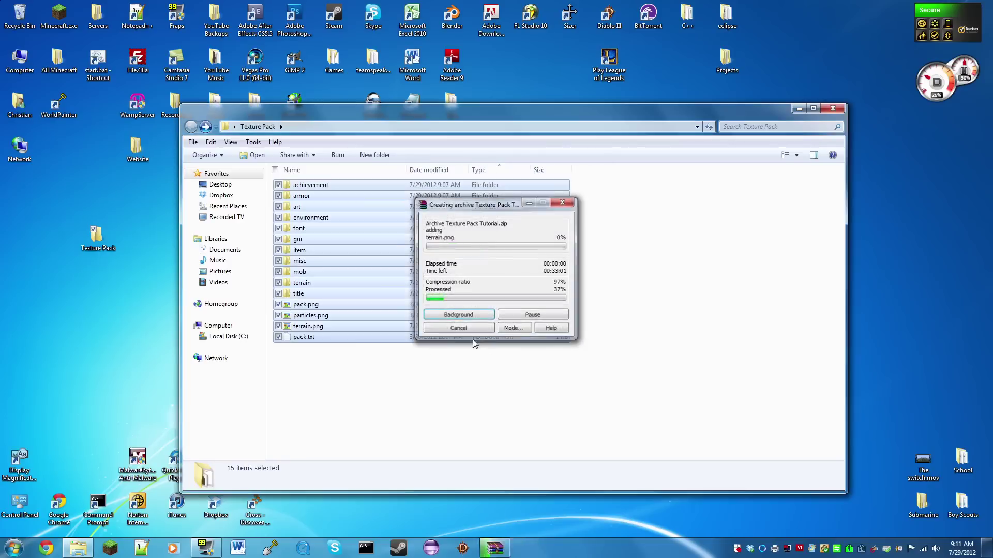
Clear the selection in the Texture Pack folder and adjust the Explorer view.
left_click(98, 239)
left_click(275, 362)
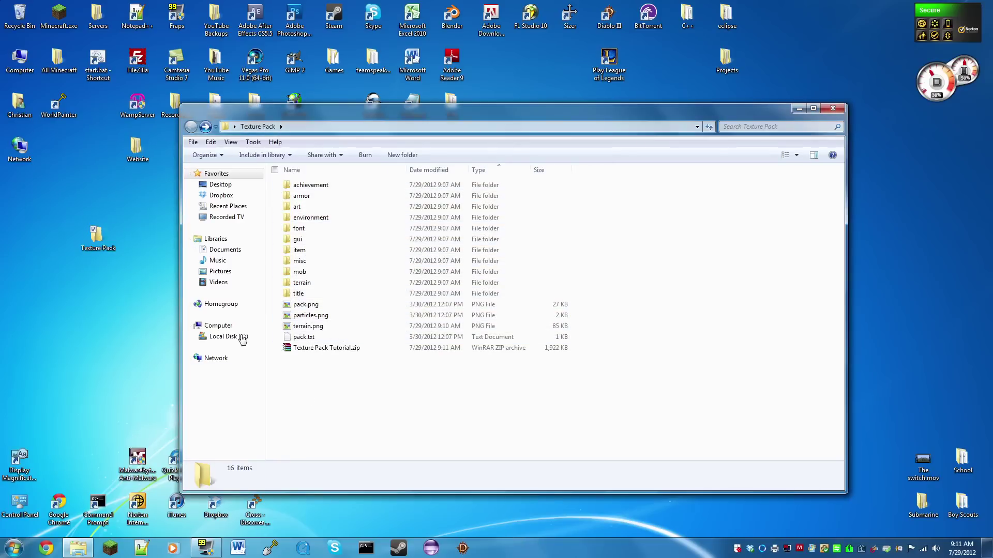
left_click_drag(151, 282, 72, 190)
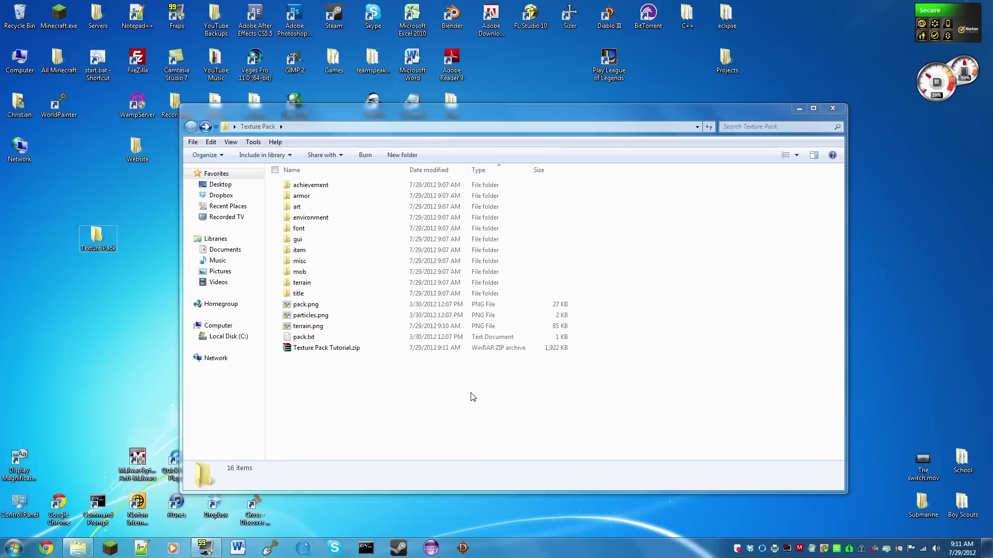
left_click_drag(459, 410, 337, 440)
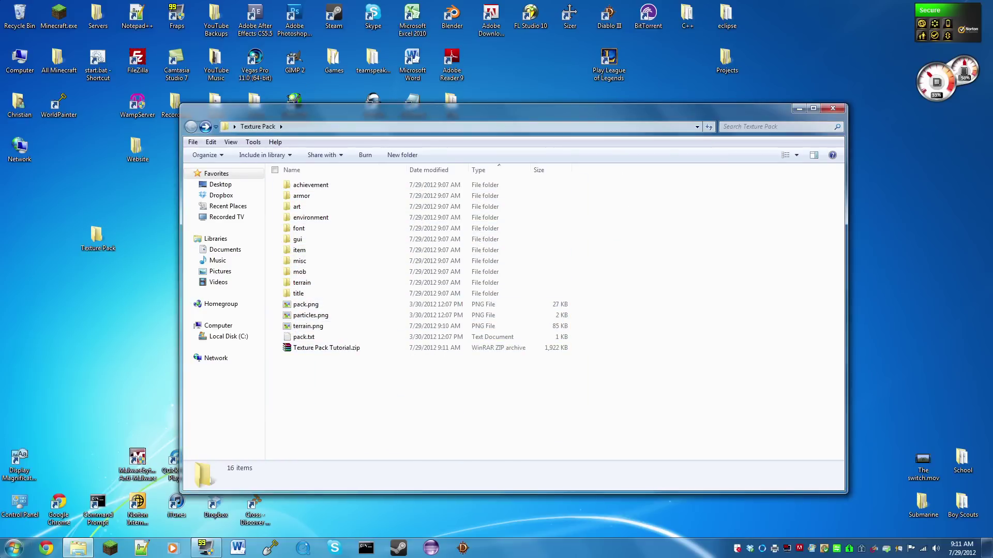
Search %appdata% and open the Roaming\.minecraft\texturepacks folder.
left_click(7, 553)
type("%appdata%")
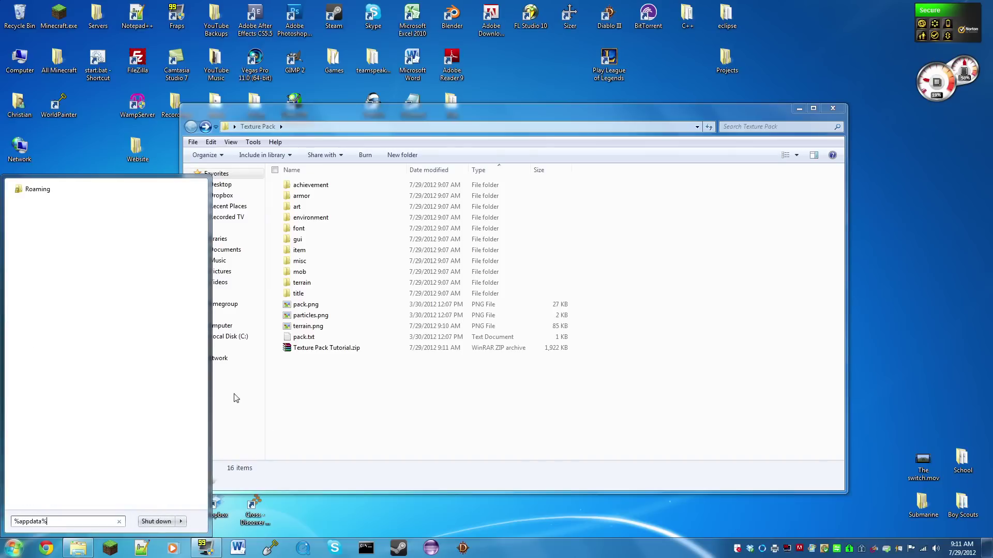
left_click(43, 193)
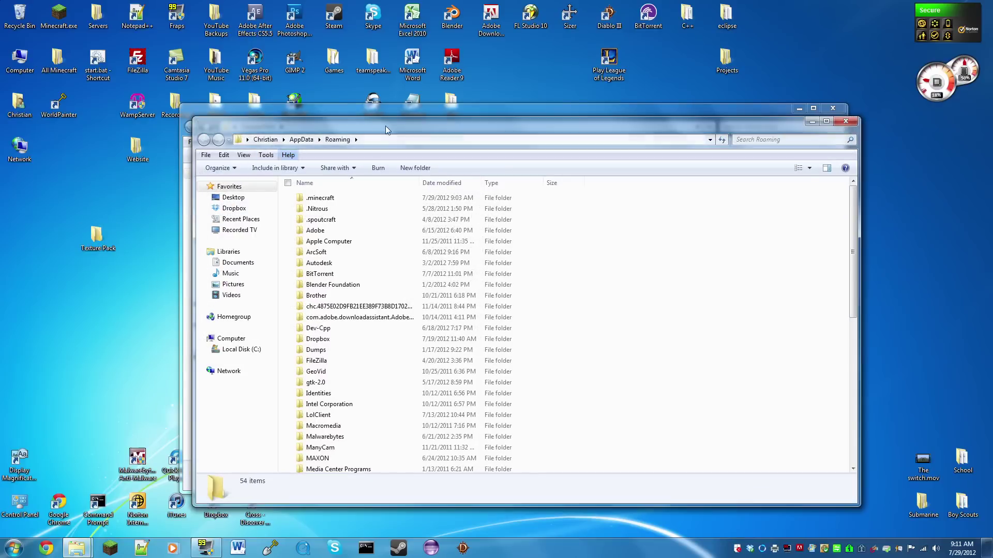
double_click(345, 198)
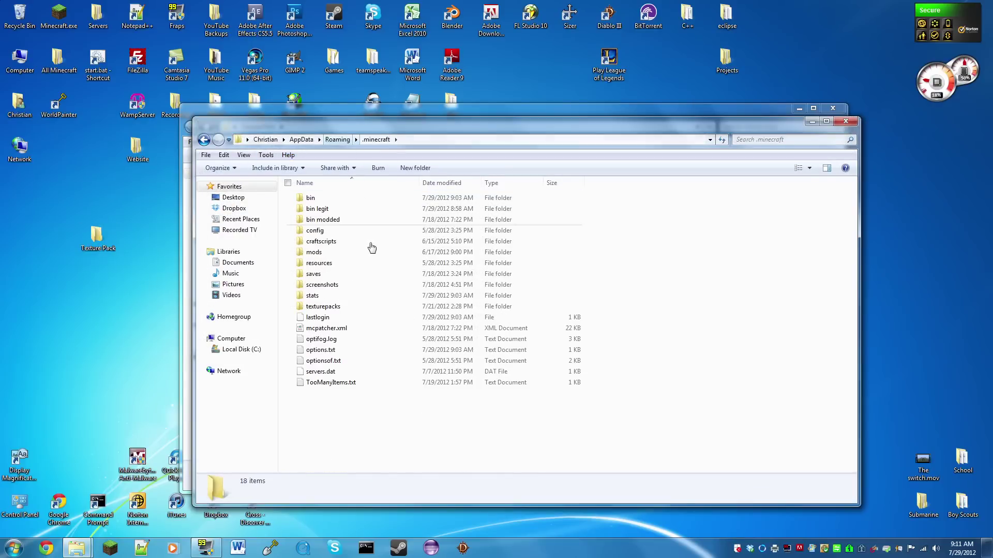
left_click(339, 307)
double_click(339, 306)
Move Texture Pack Tutorial.zip into texturepacks and close both folder windows.
left_click_drag(434, 130, 675, 150)
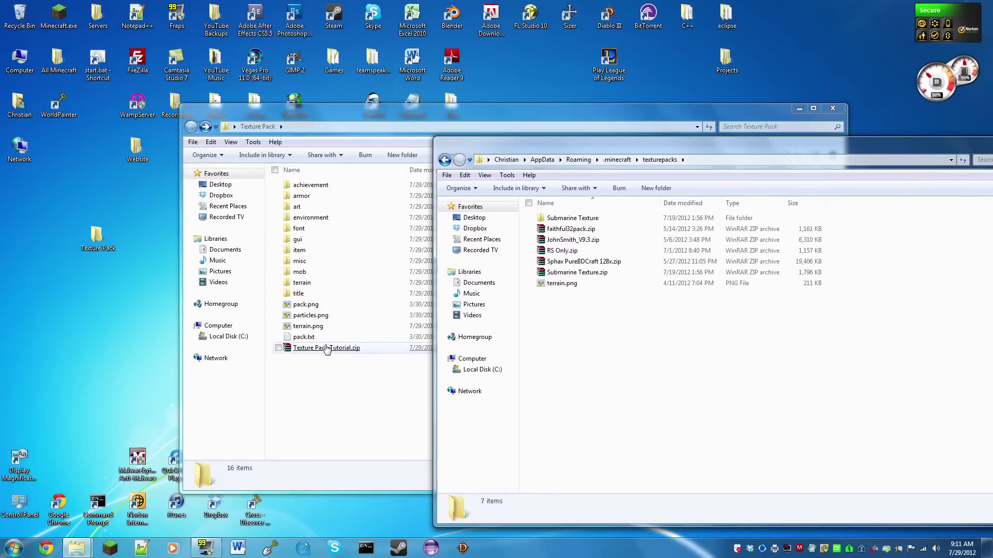
left_click_drag(287, 349, 727, 384)
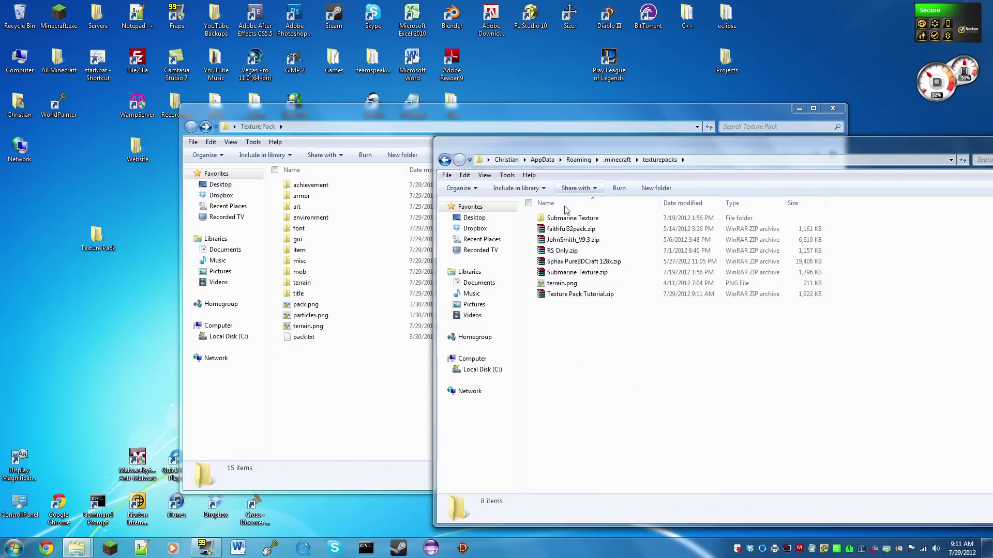
left_click_drag(838, 152, 503, 92)
left_click(621, 87)
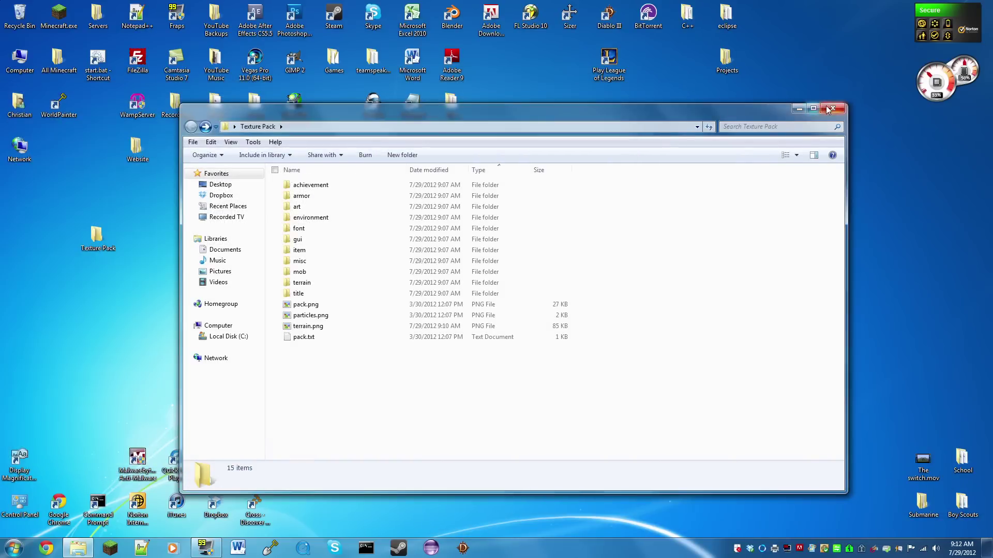
left_click(833, 108)
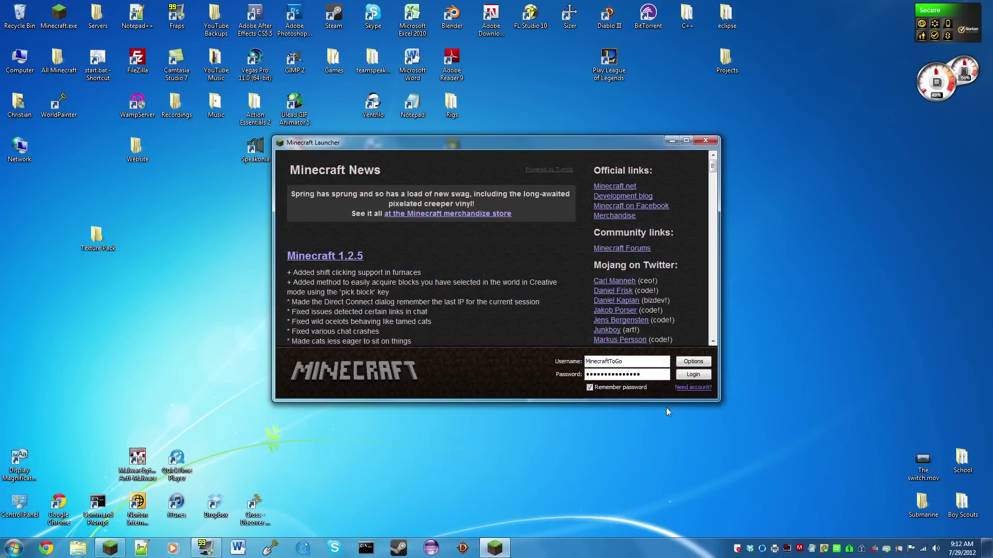
Log in and make Texture Pack Tutorial.zip the active texture pack.
left_click(699, 374)
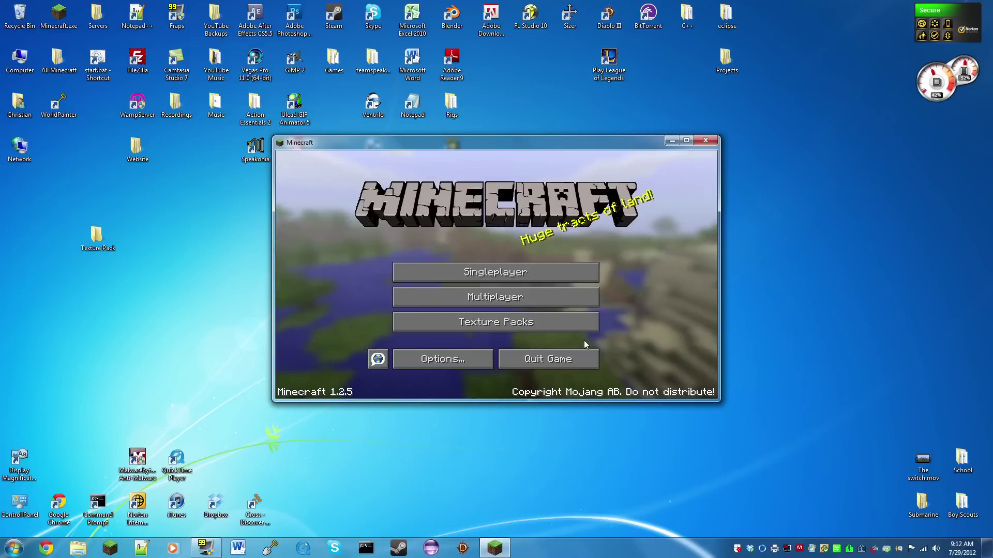
left_click(489, 330)
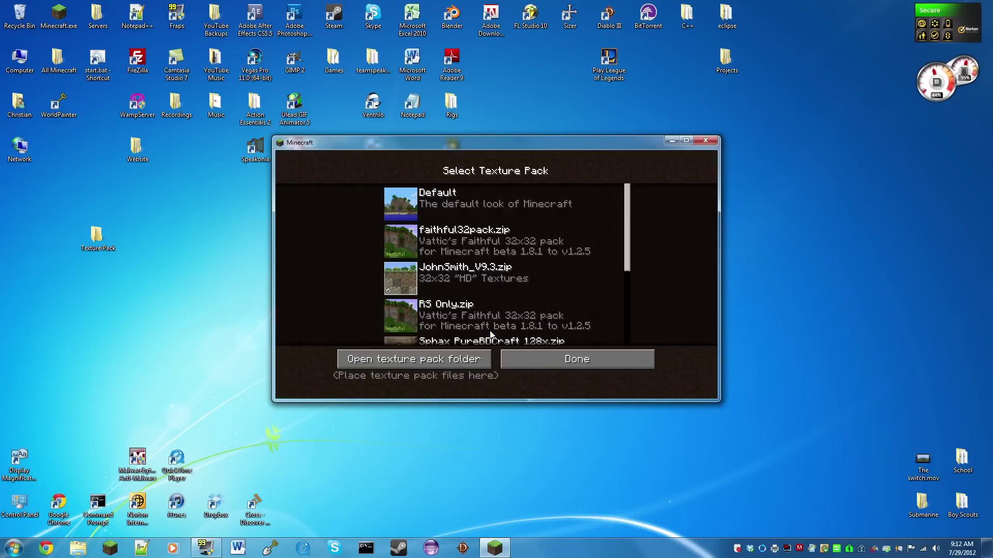
scroll(490, 333, "down", 4)
left_click(486, 324)
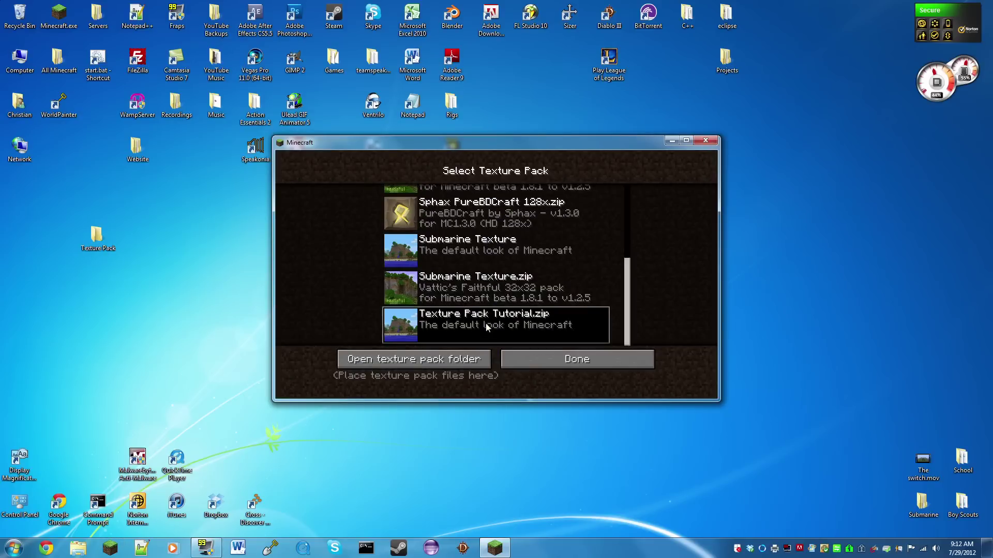
left_click(532, 352)
Load the Minecraft Tutorial World in Singleplayer to see the new grass.
left_click(514, 269)
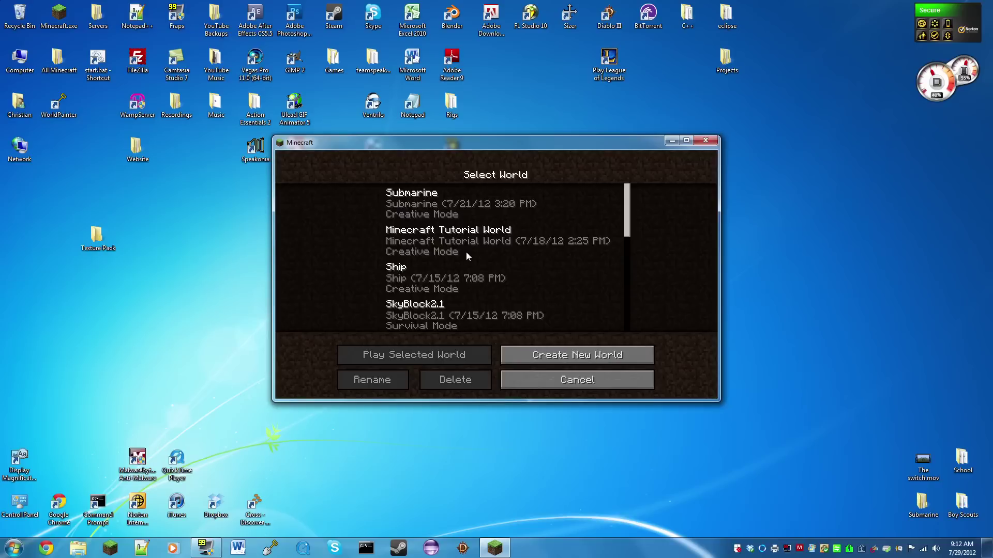
left_click(463, 252)
left_click(432, 355)
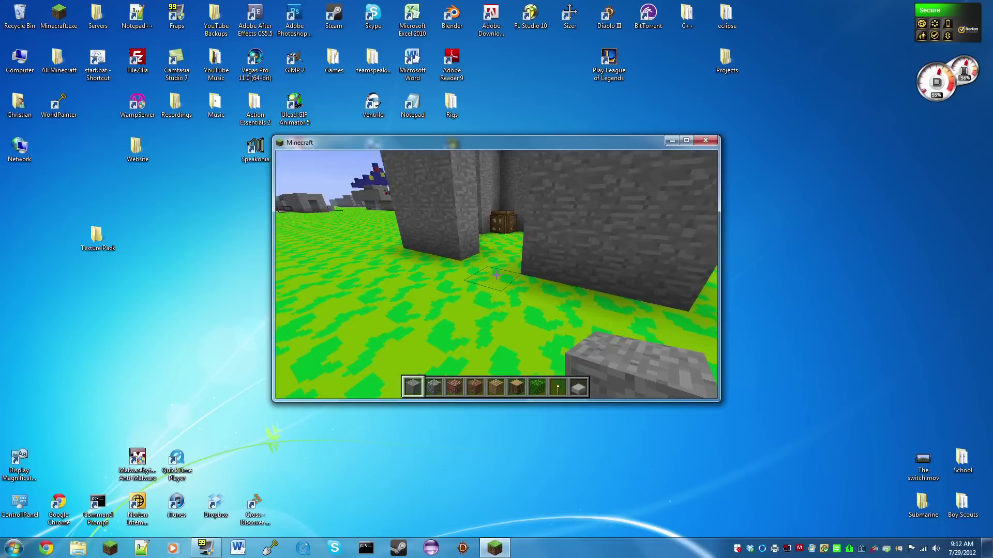
Save and quit the tutorial world to the title screen and close Minecraft.
key("Escape")
left_click(516, 327)
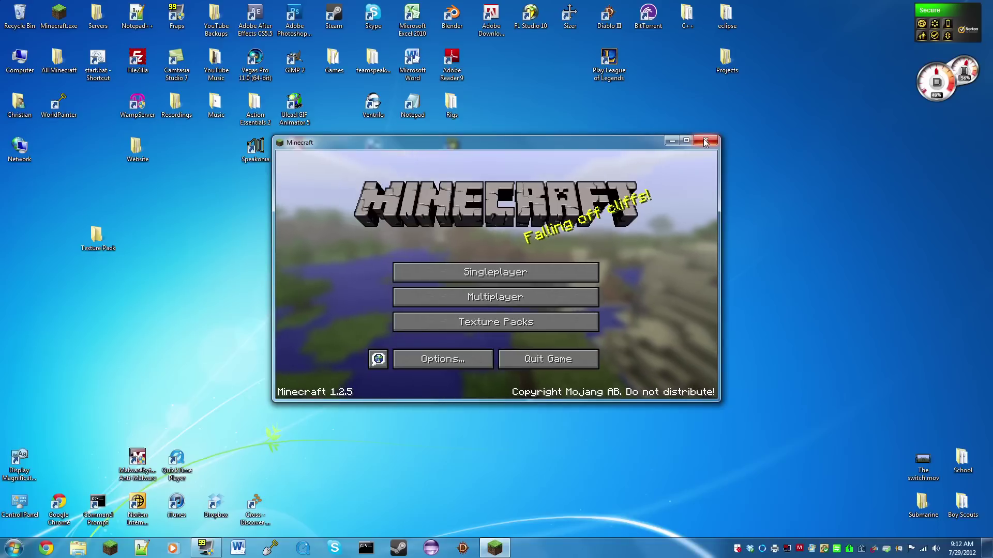
left_click(703, 140)
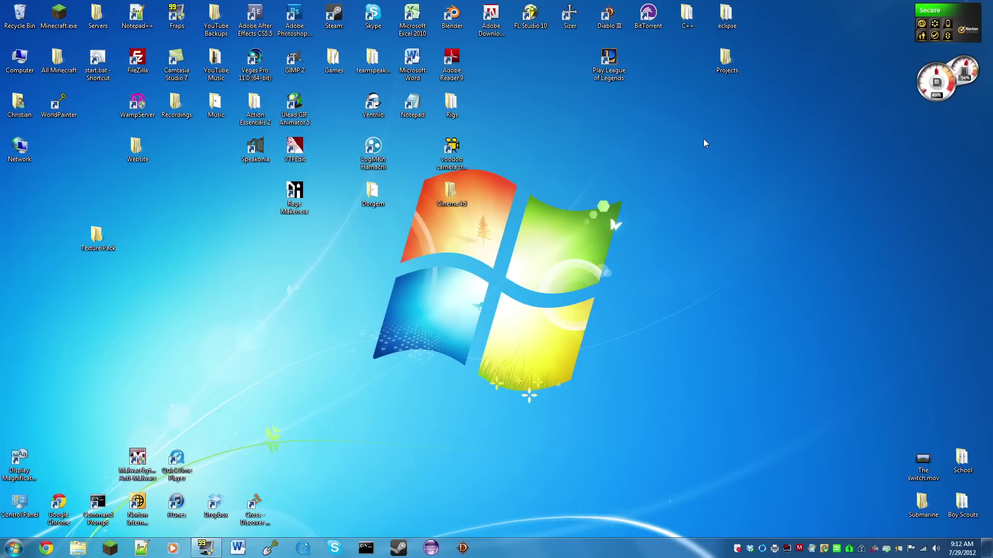